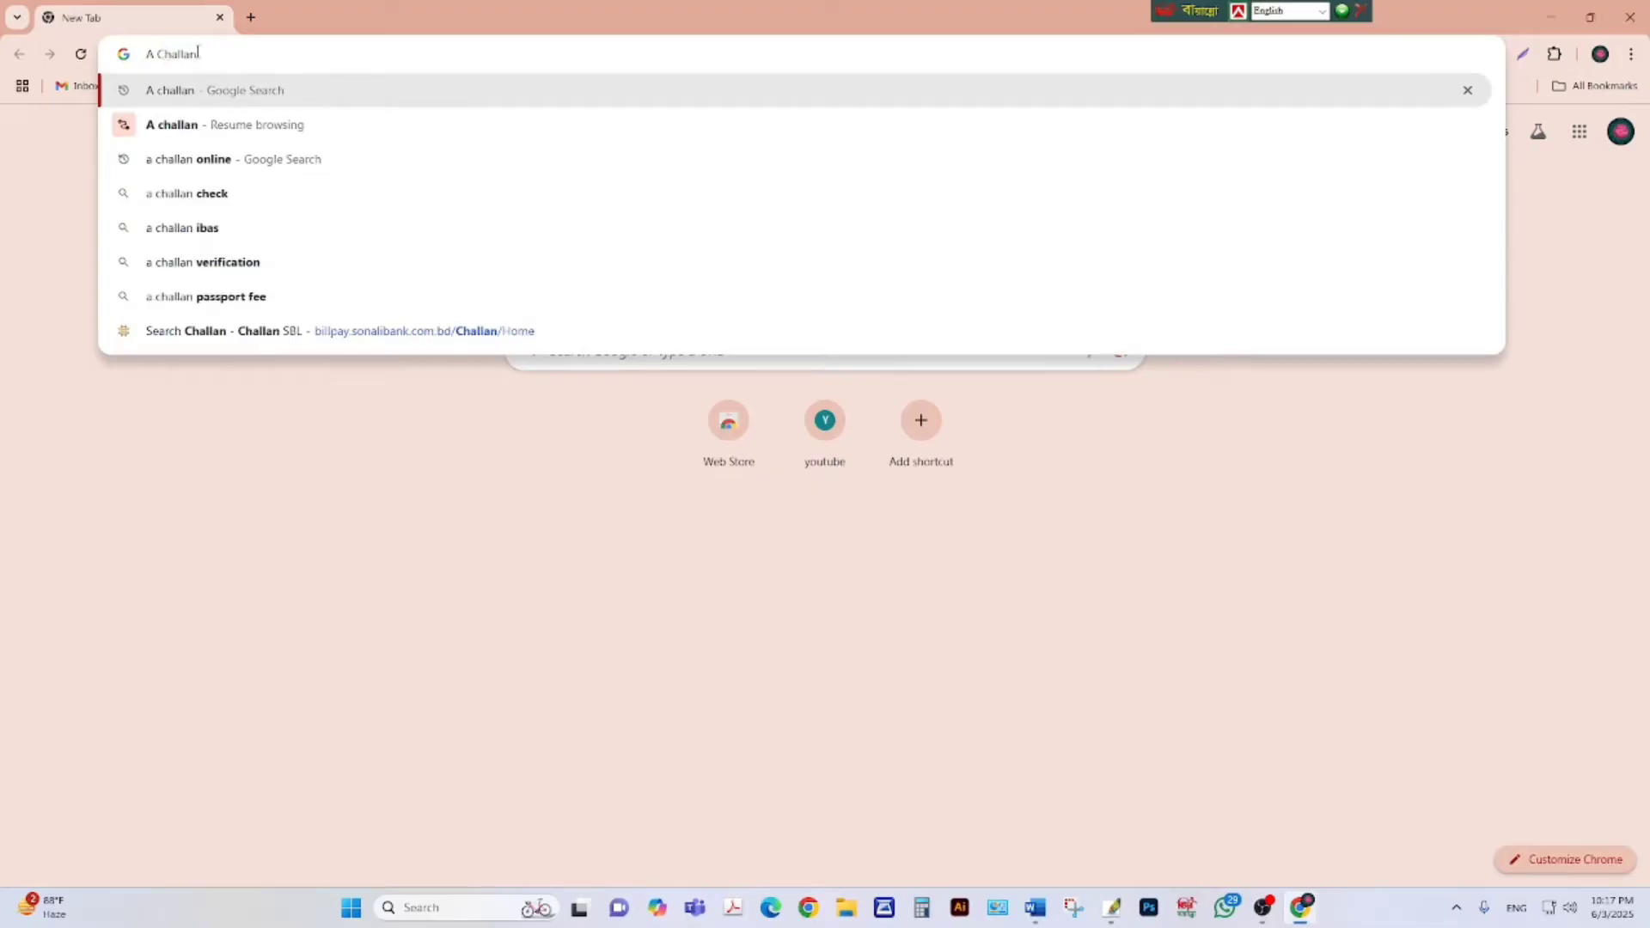
# Search Google for 'A challan' and open the iBAS Automated Challan System result.
pyautogui.press('Return')
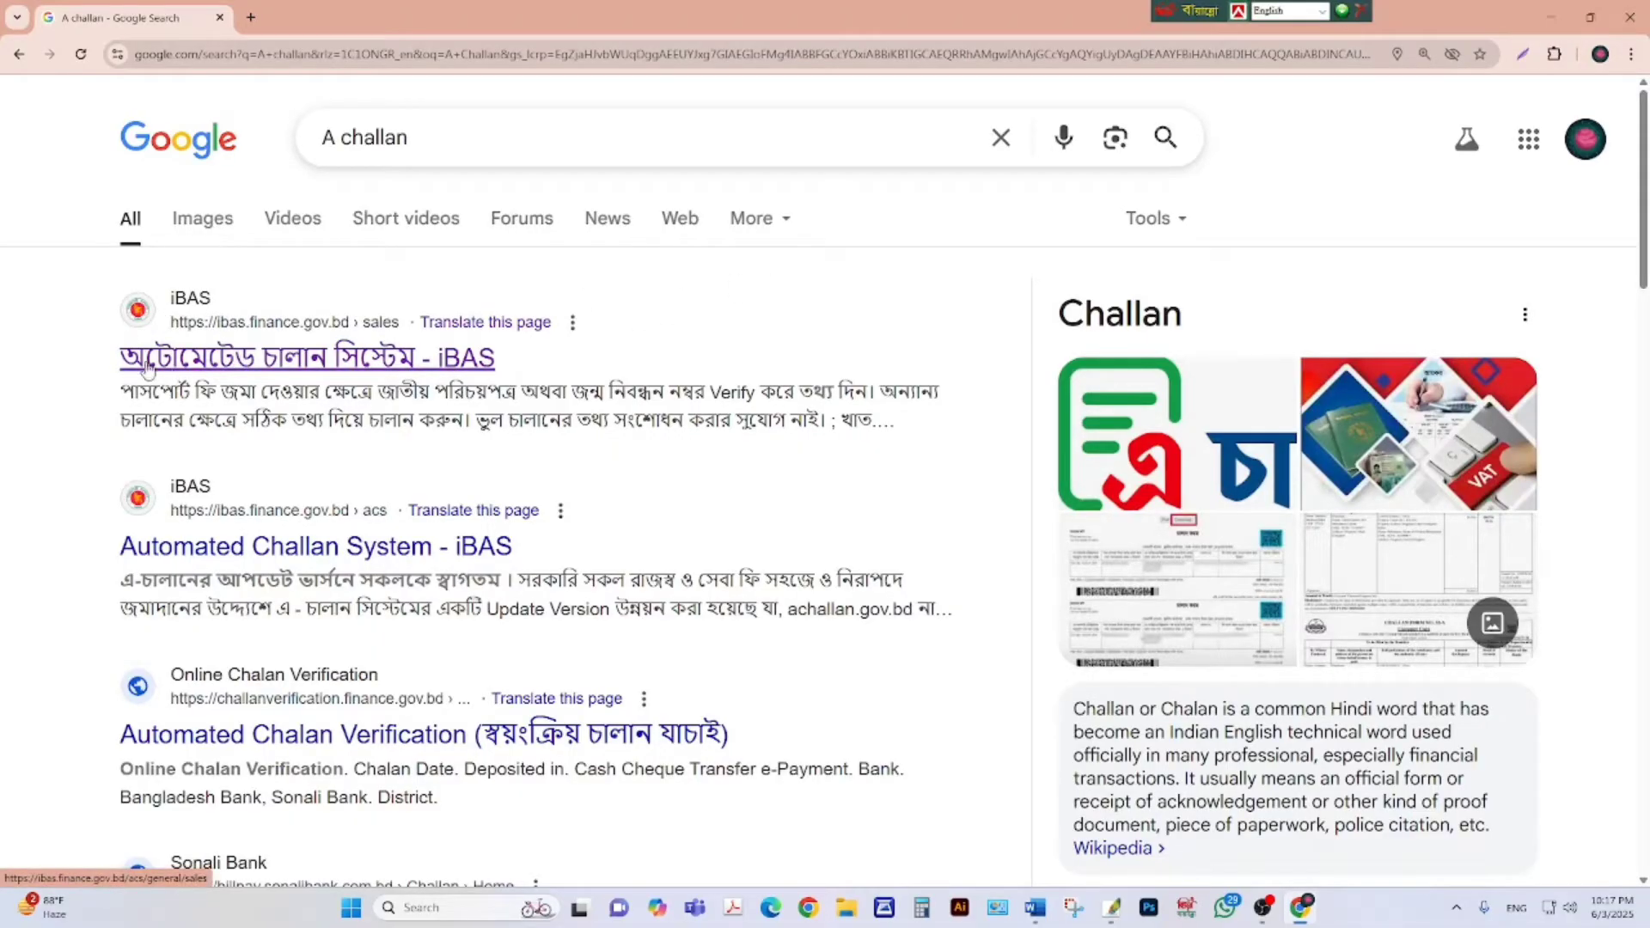
pyautogui.click(312, 368)
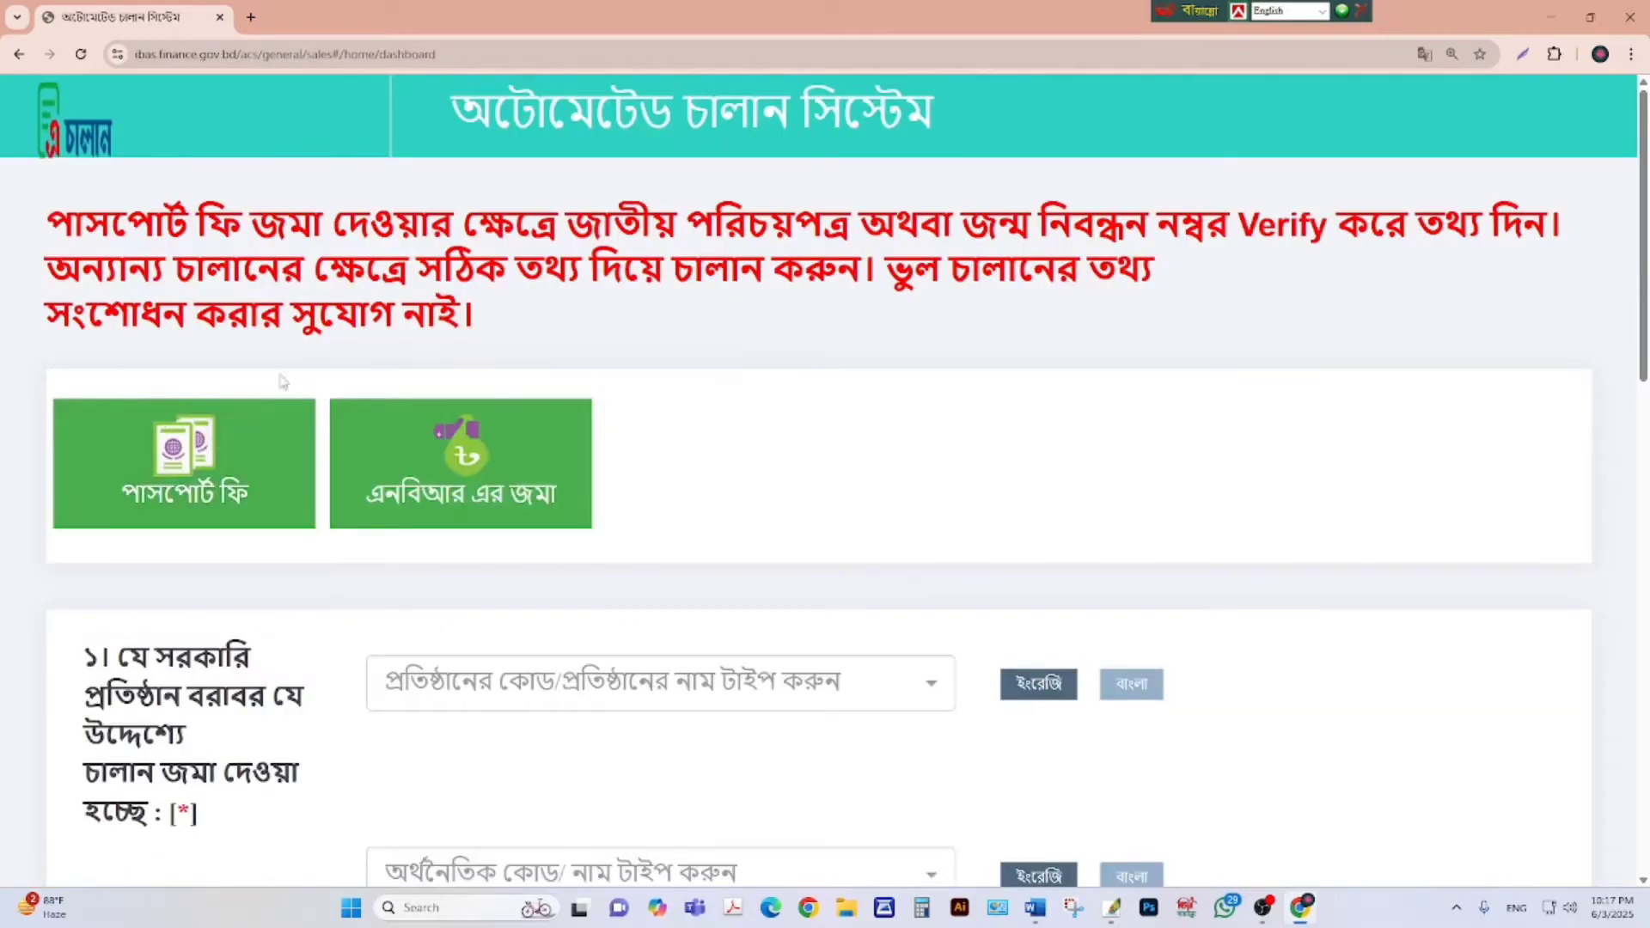
pyautogui.scroll(-1, 900, 421)
pyautogui.moveTo(461, 404)
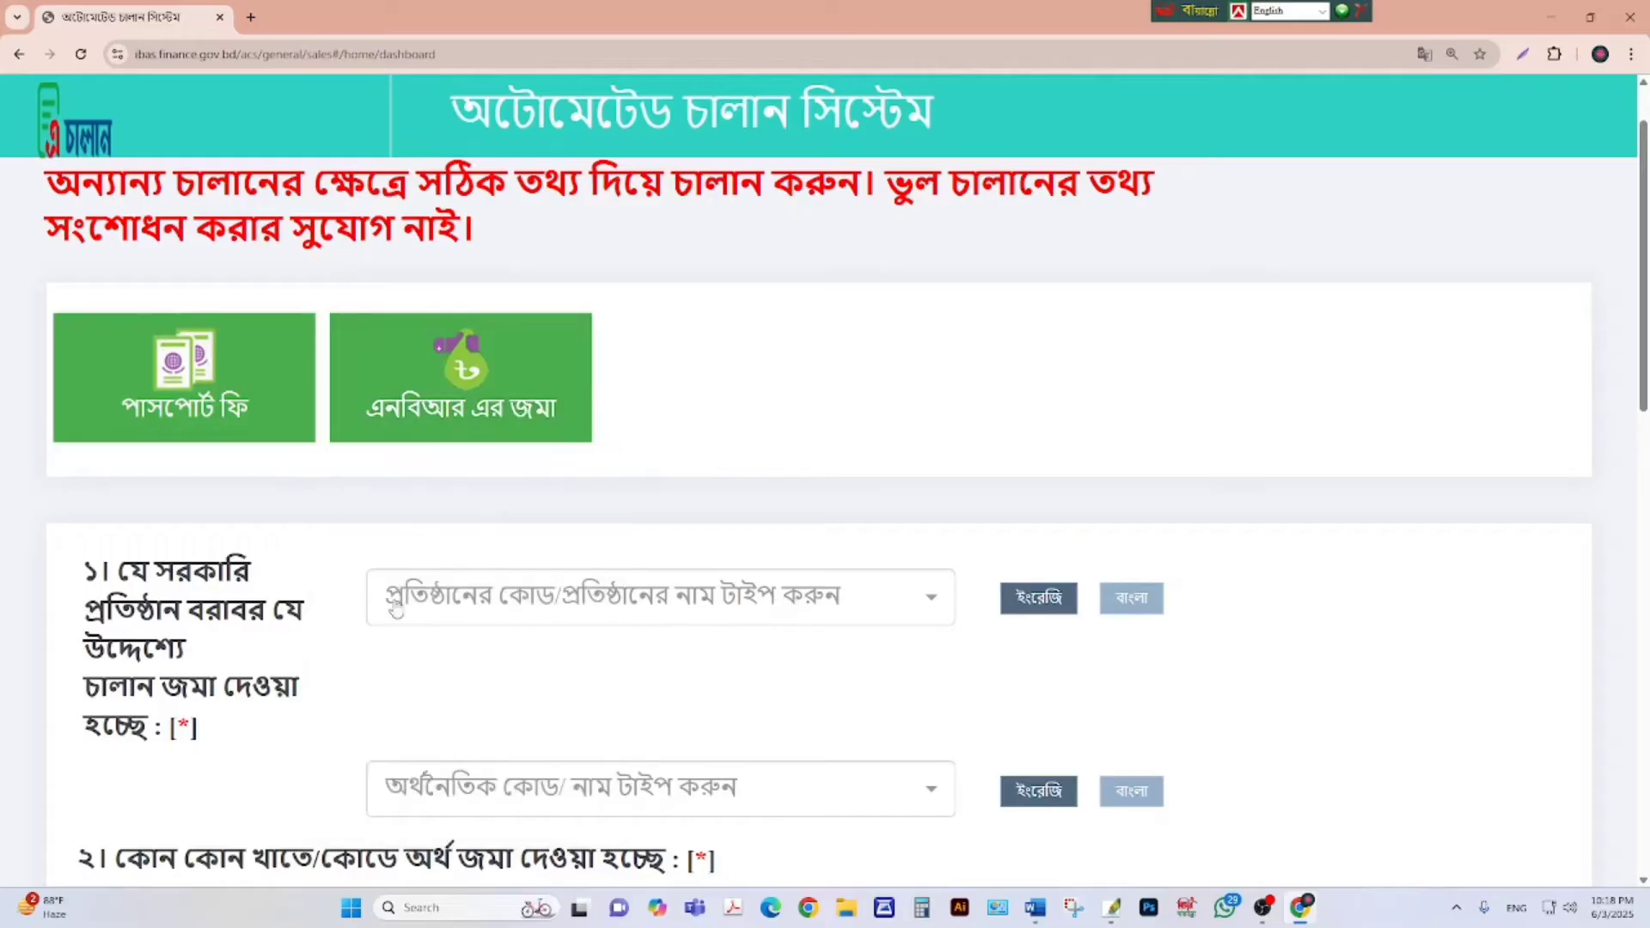
pyautogui.scroll(-1, 541, 558)
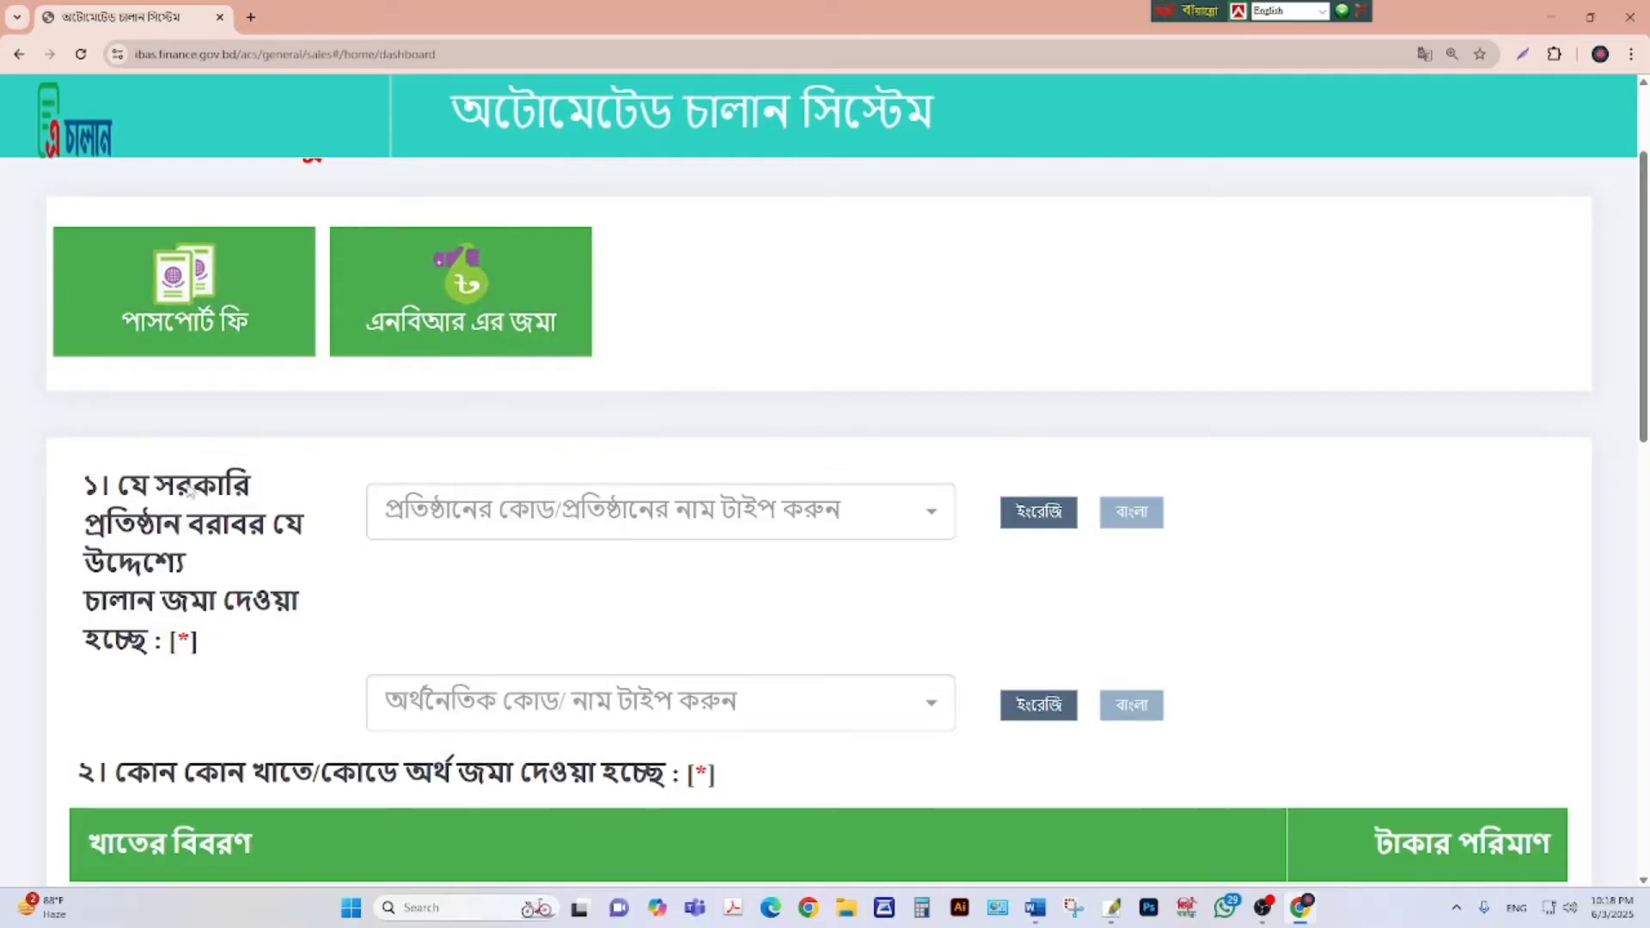
pyautogui.click(412, 511)
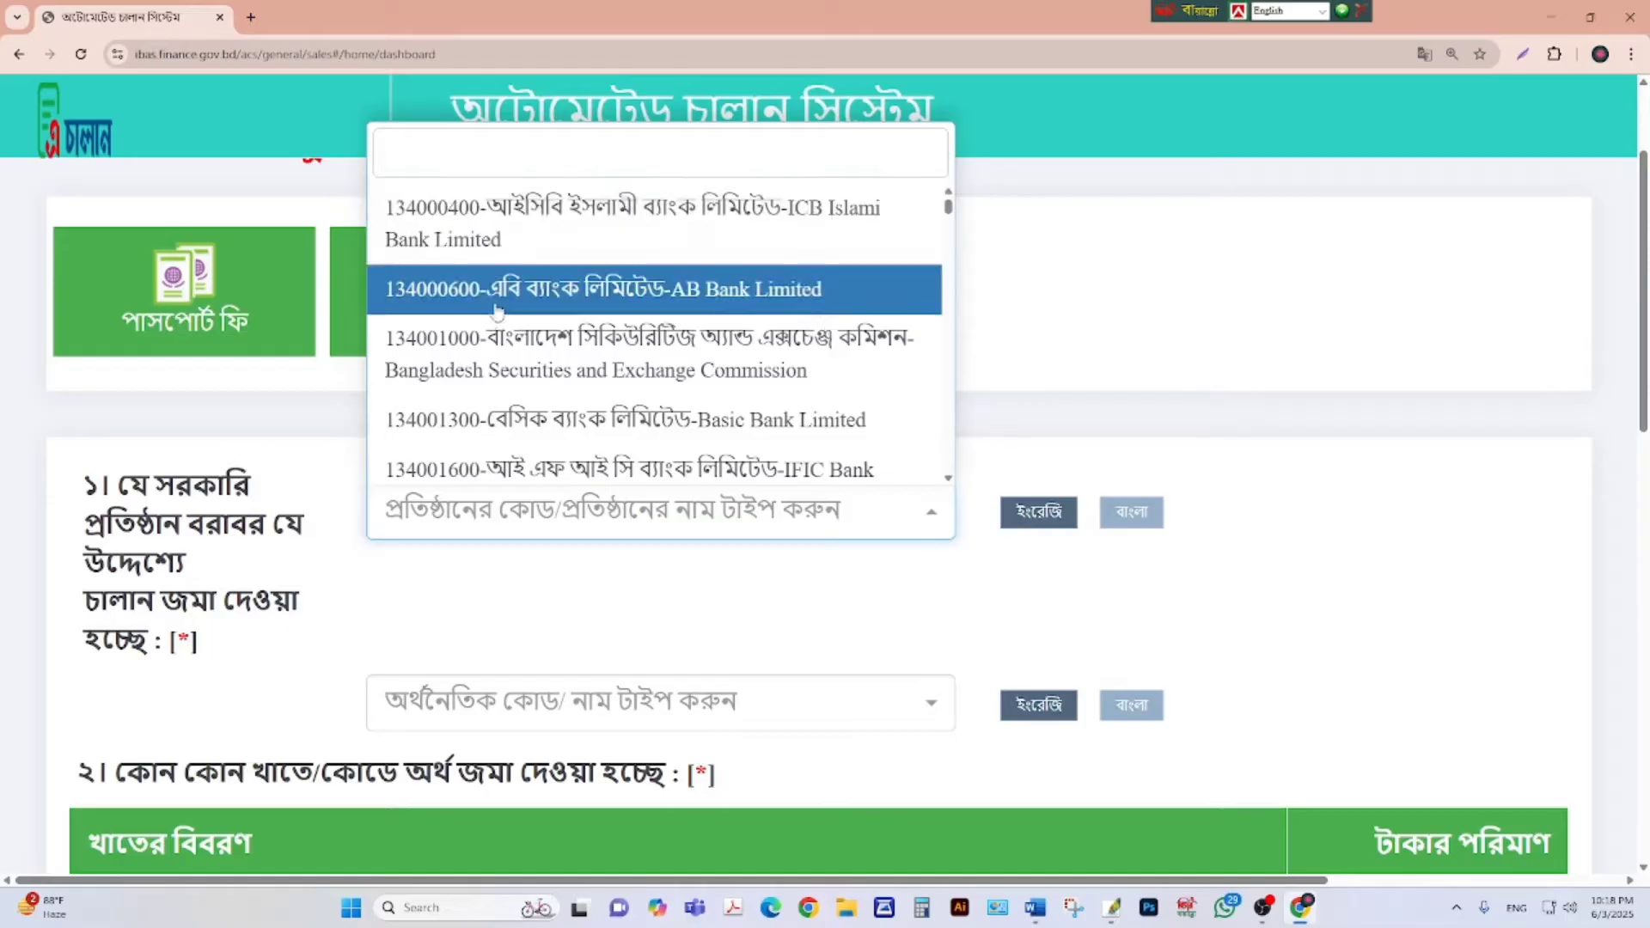
pyautogui.click(436, 155)
pyautogui.hotkey('ctrl', 'alt', 'v')
pyautogui.write('আ')
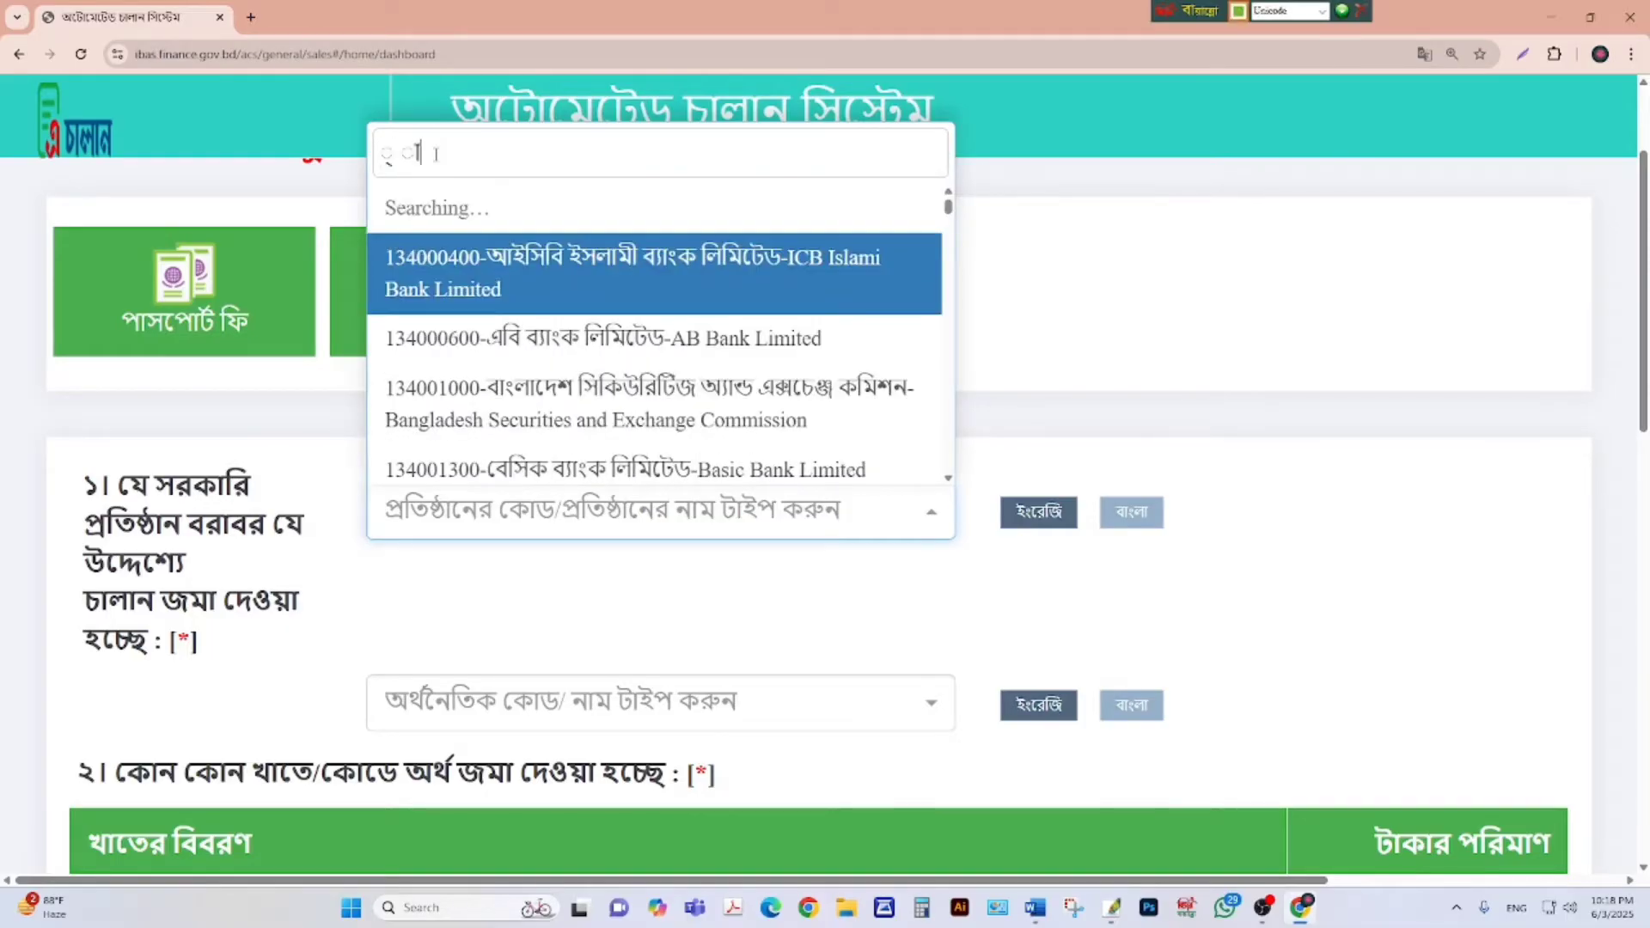
pyautogui.write('ক')
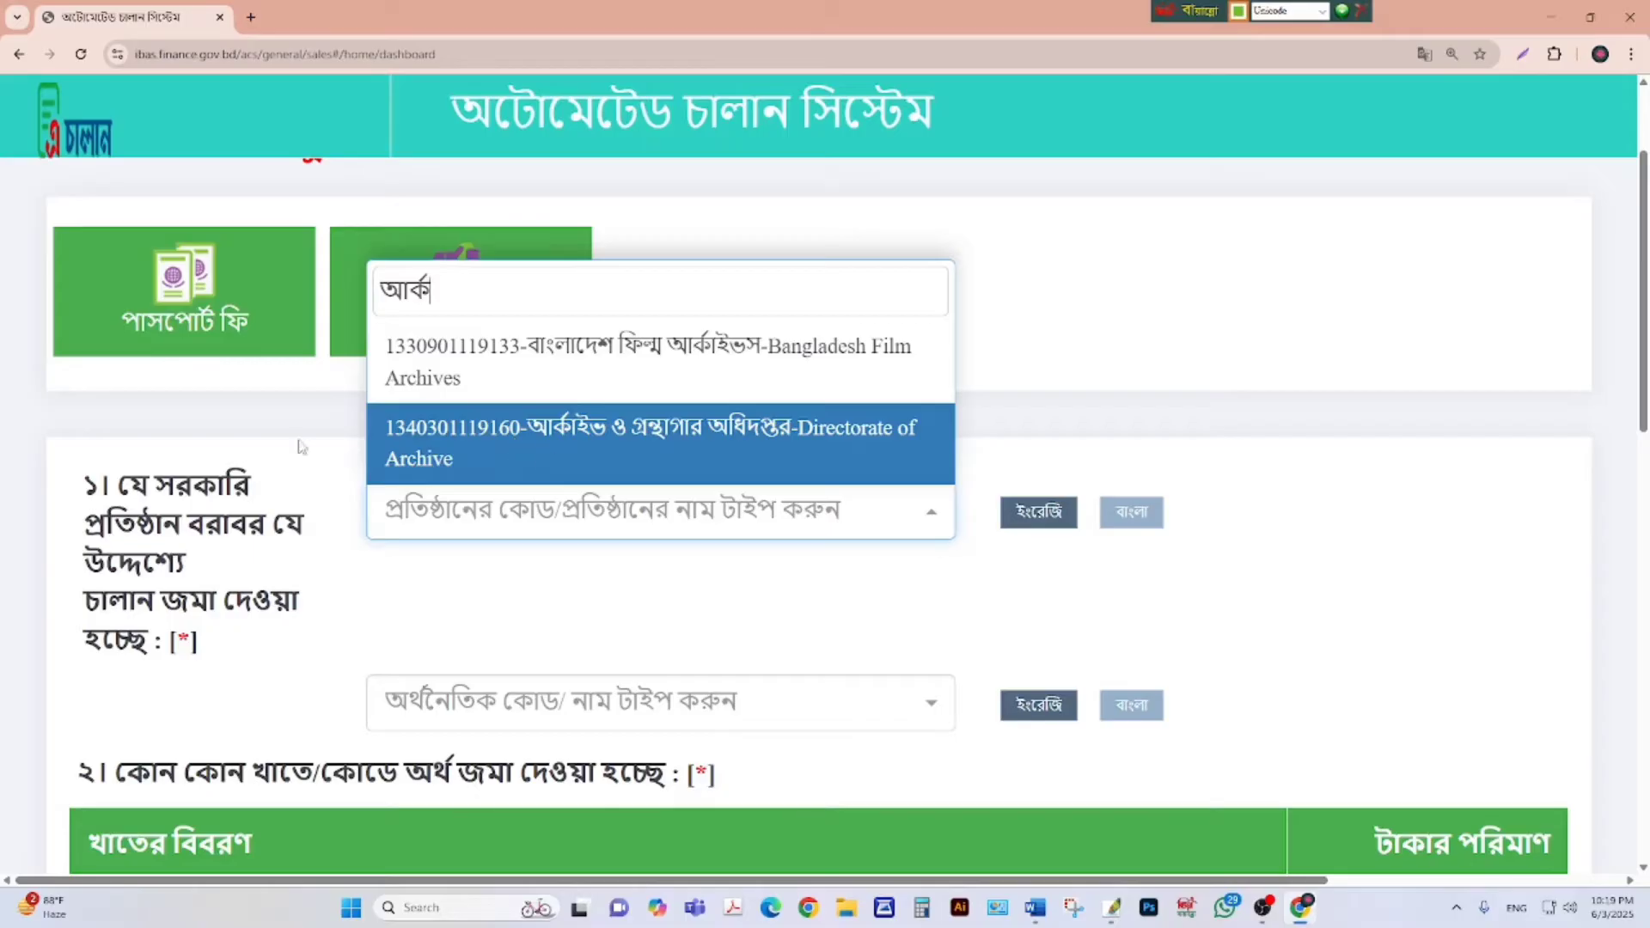
pyautogui.click(472, 432)
pyautogui.scroll(-3, 593, 486)
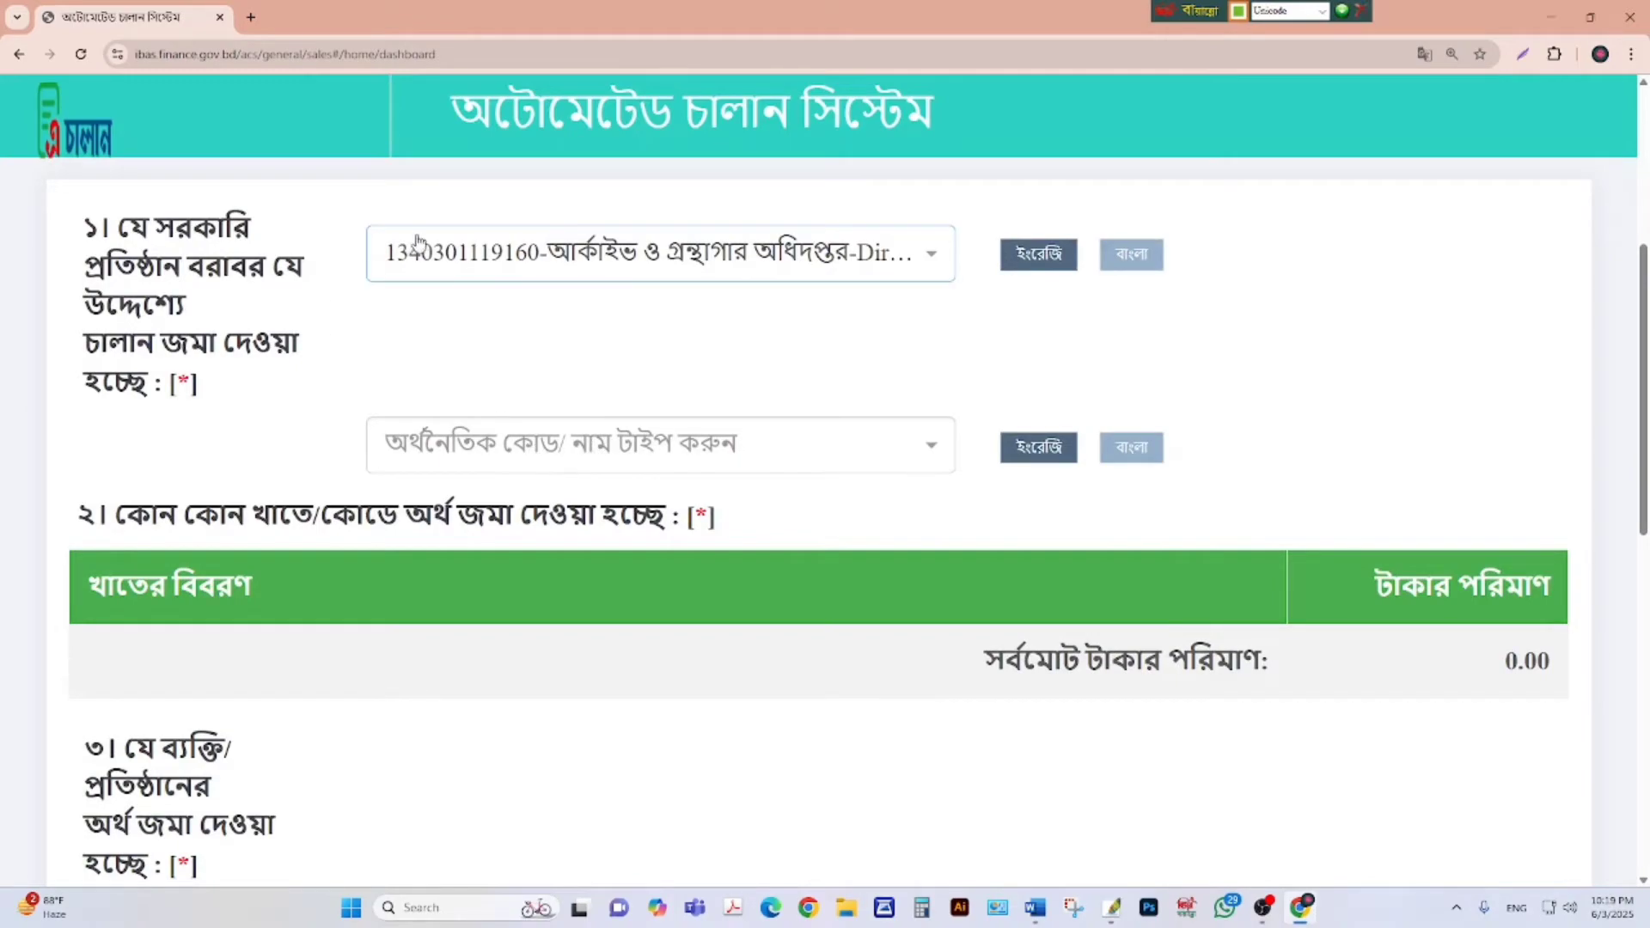
# Add economic code 1441299, Other receipts (অন্যান্য আদায়), to the payment table.
pyautogui.click(531, 451)
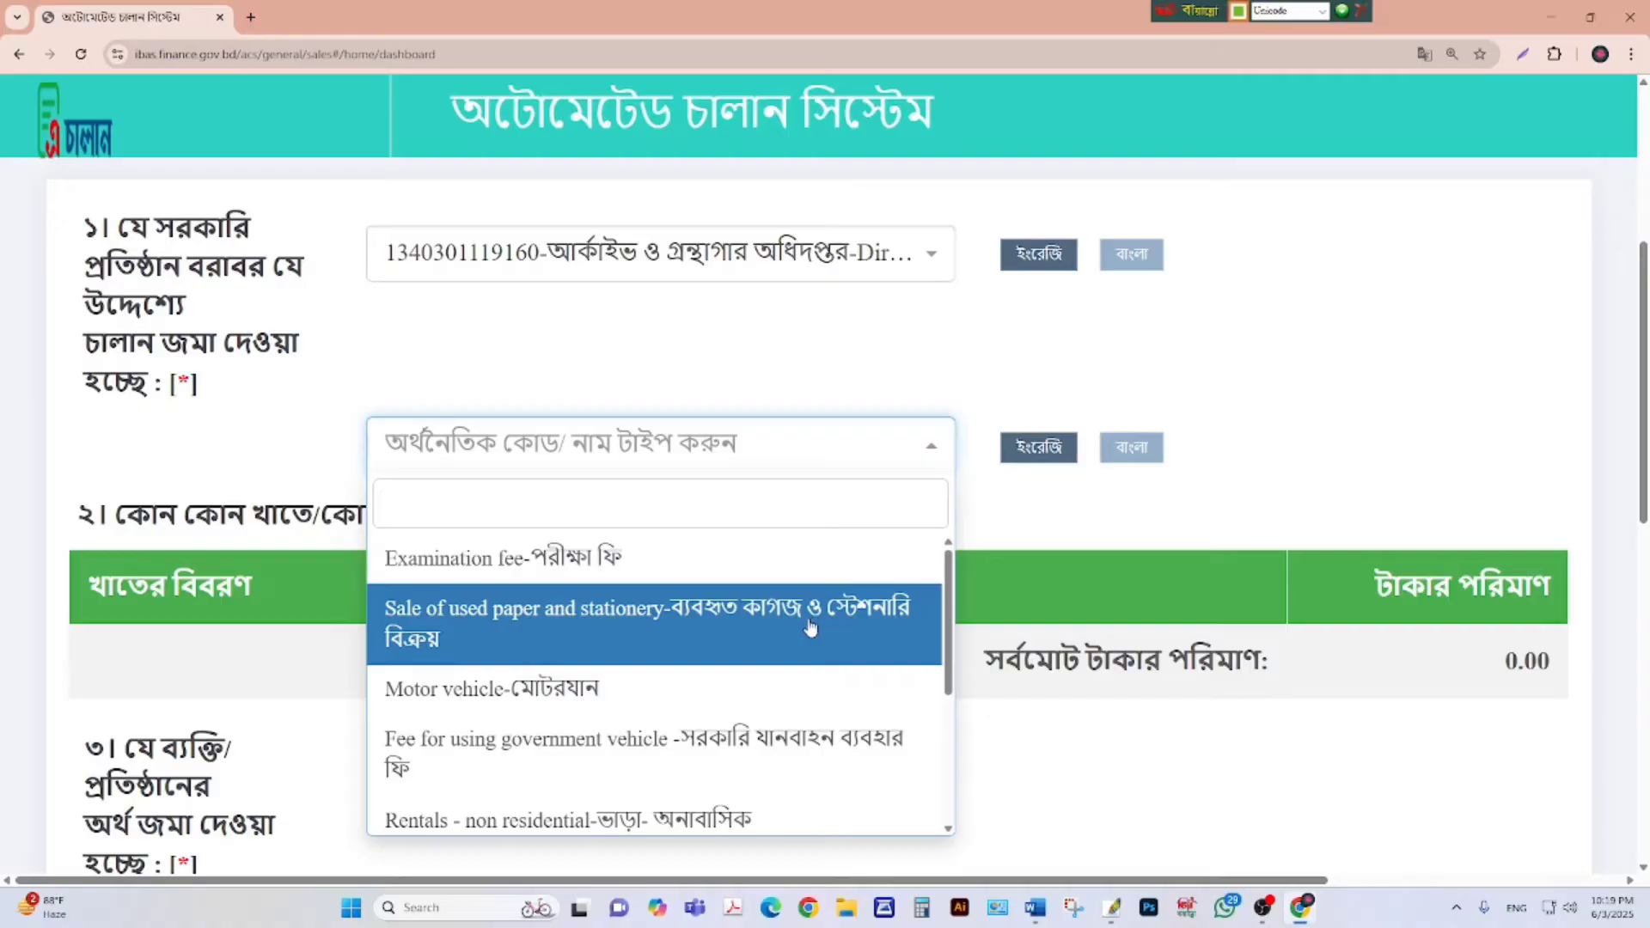
pyautogui.scroll(-3, 825, 623)
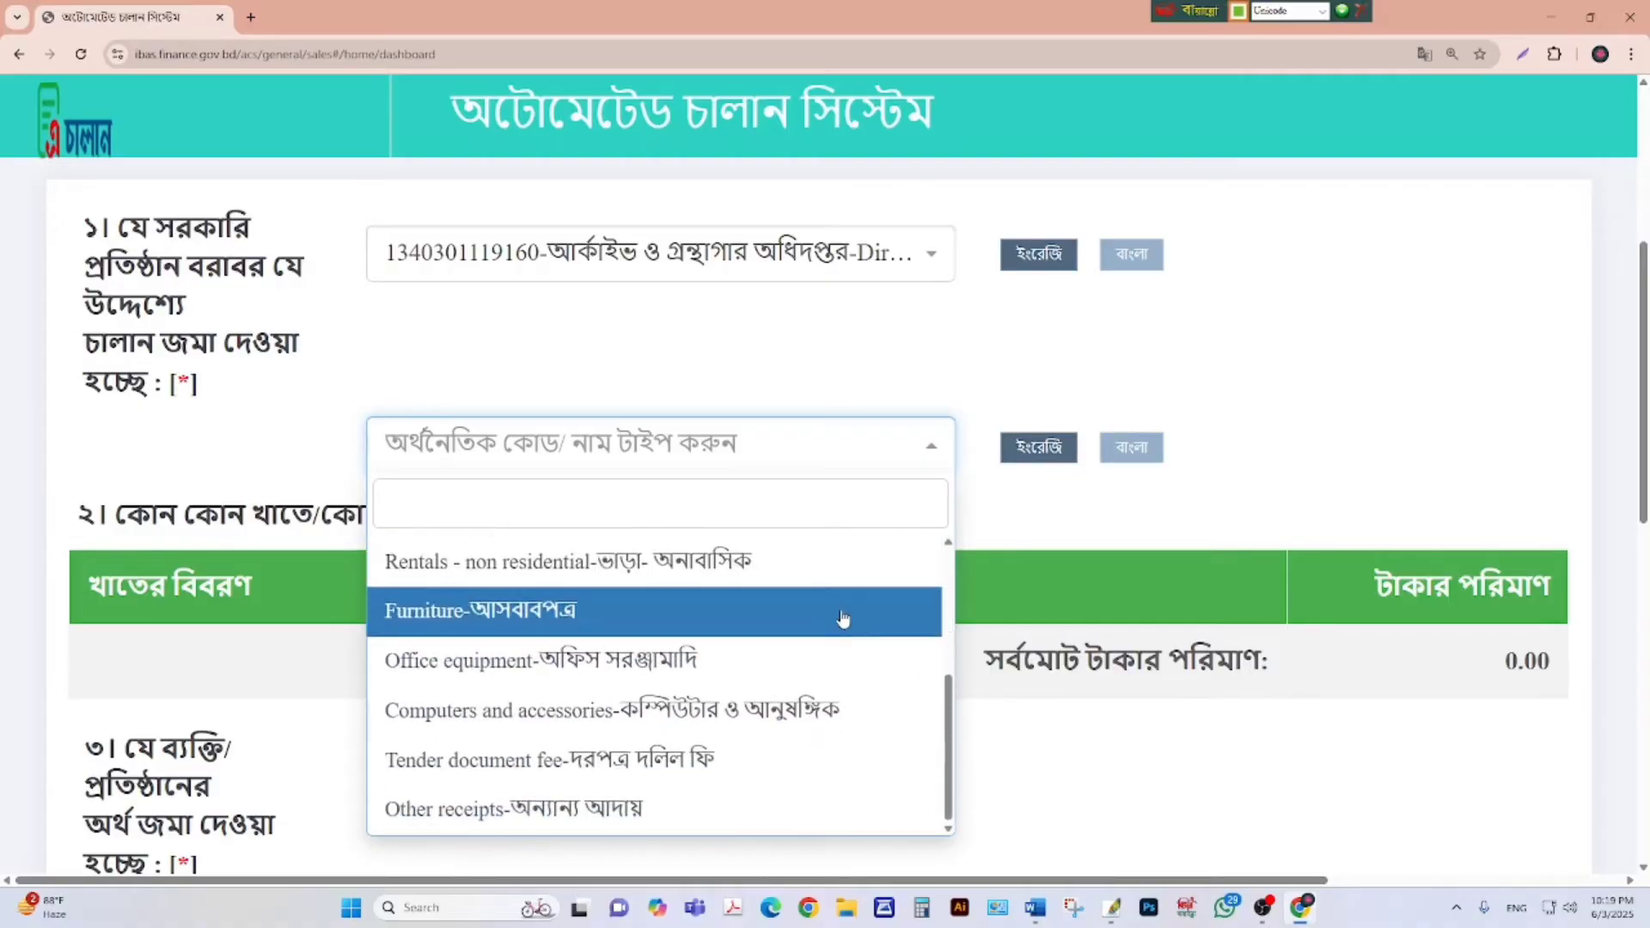
pyautogui.scroll(-2, 739, 623)
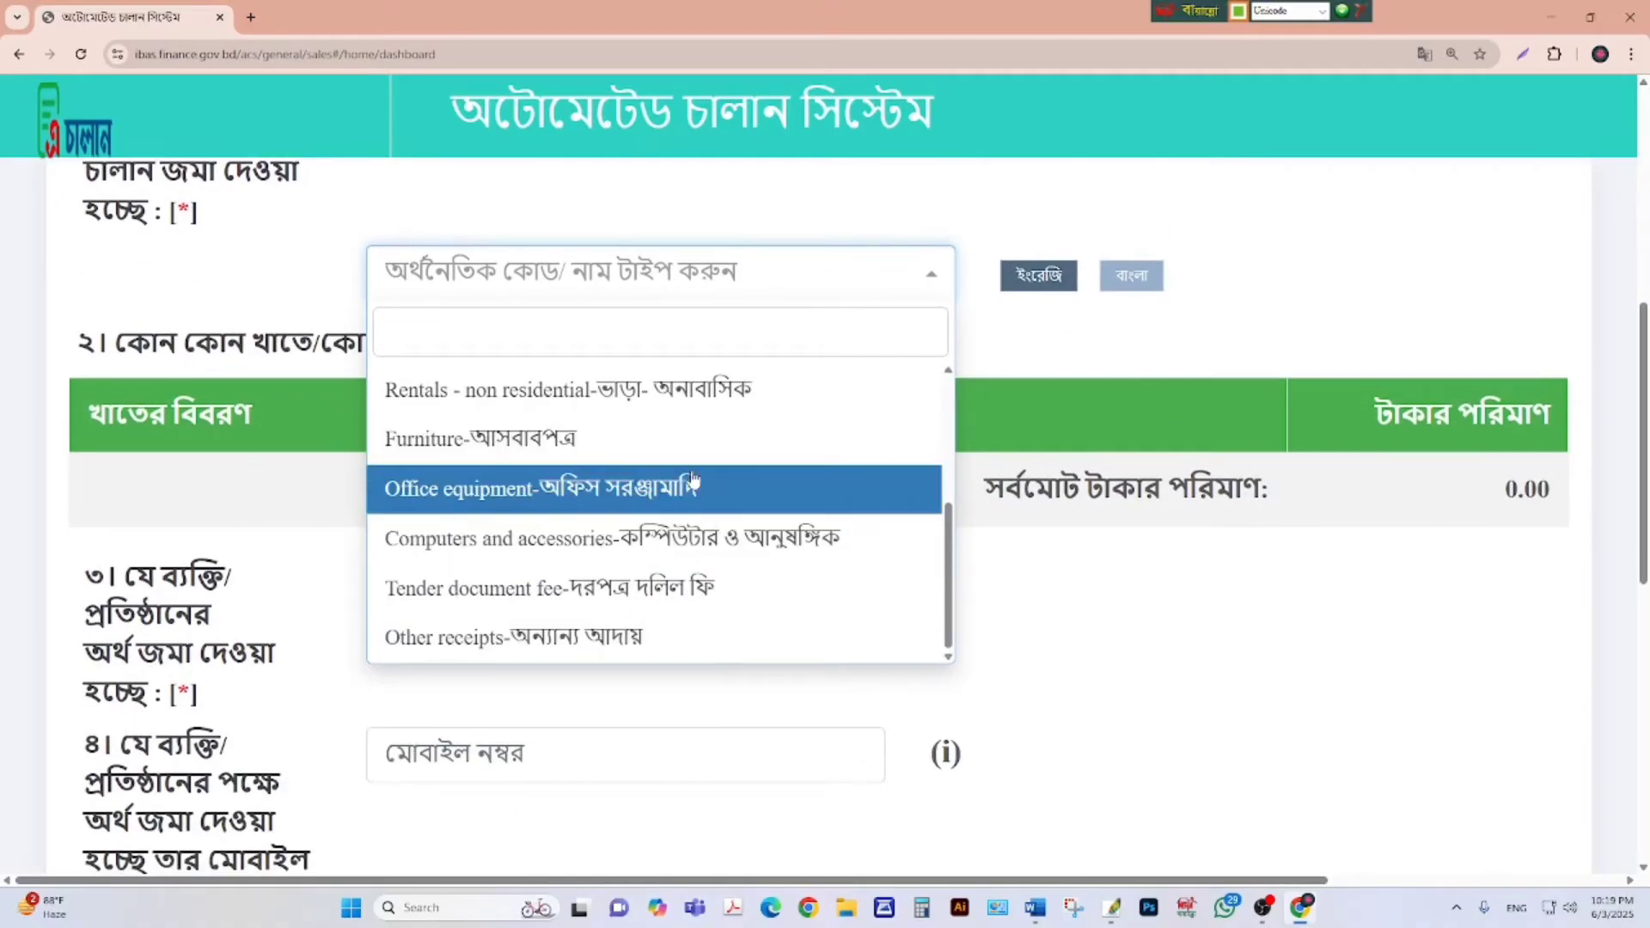
pyautogui.scroll(2, 679, 473)
pyautogui.scroll(-2, 666, 447)
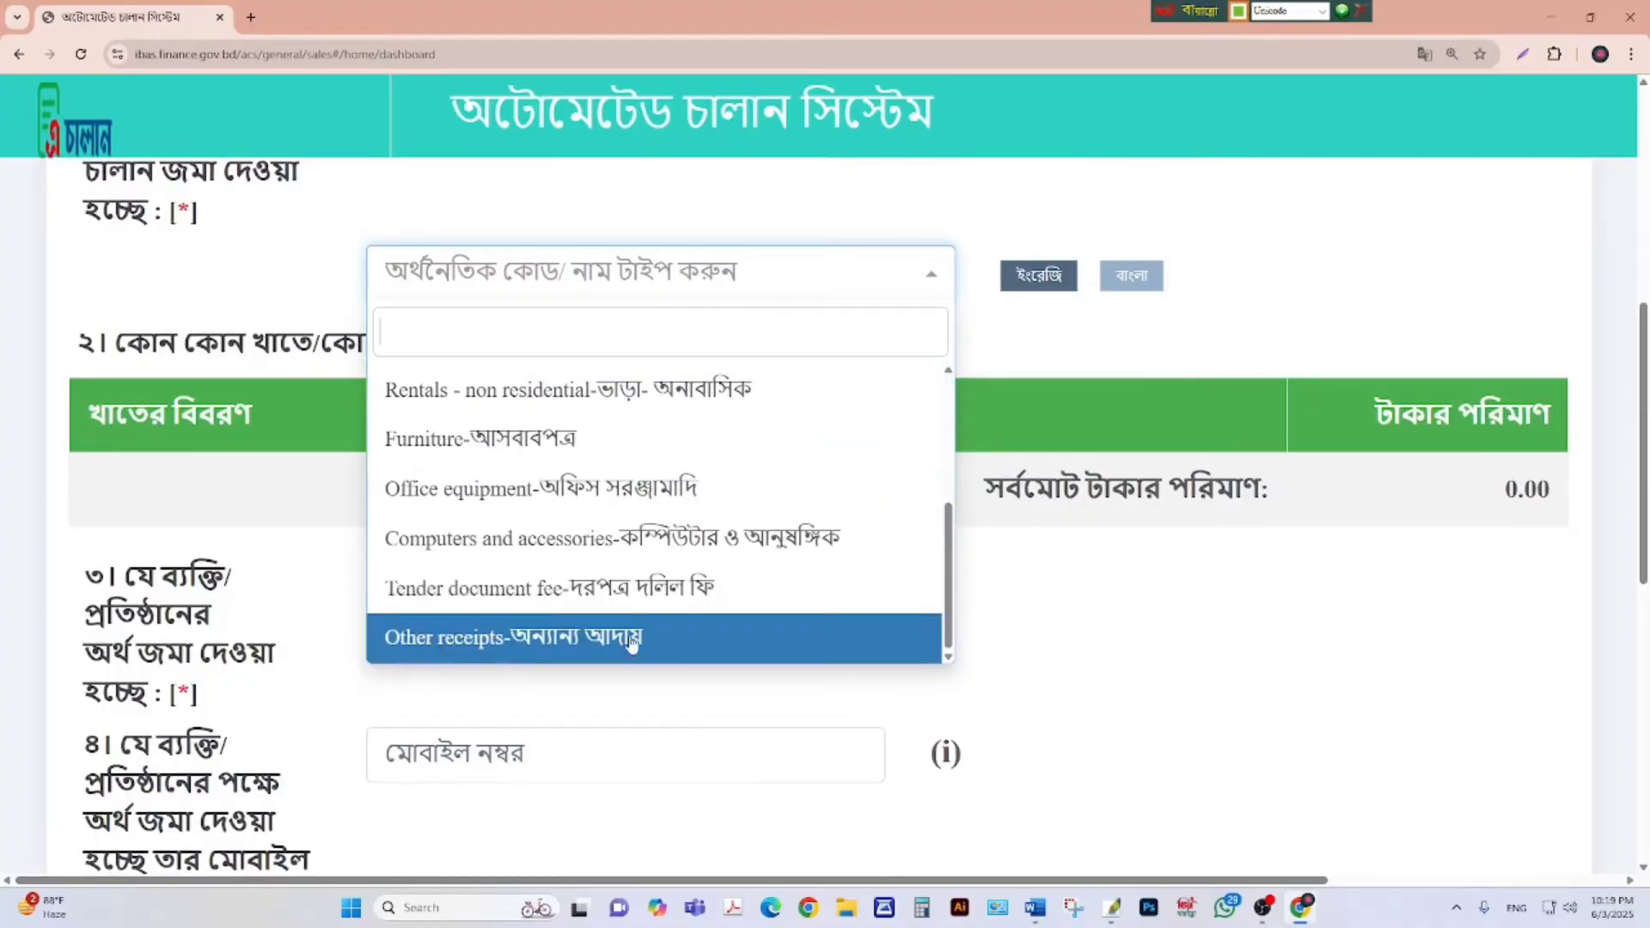
pyautogui.click(583, 641)
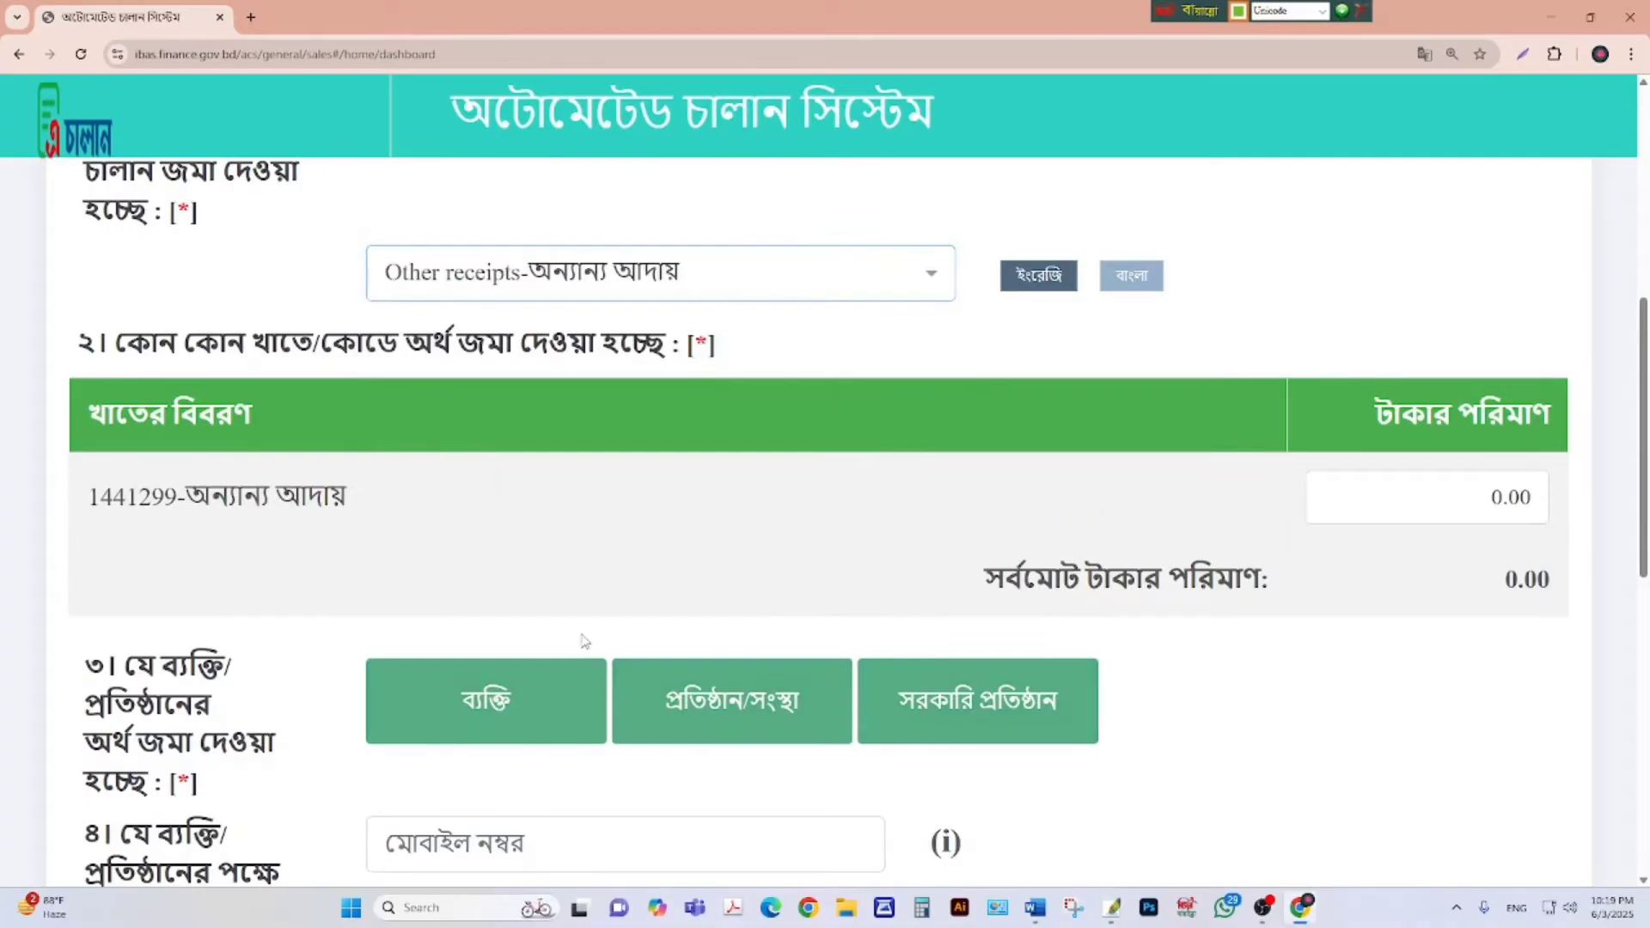
pyautogui.scroll(-2, 714, 584)
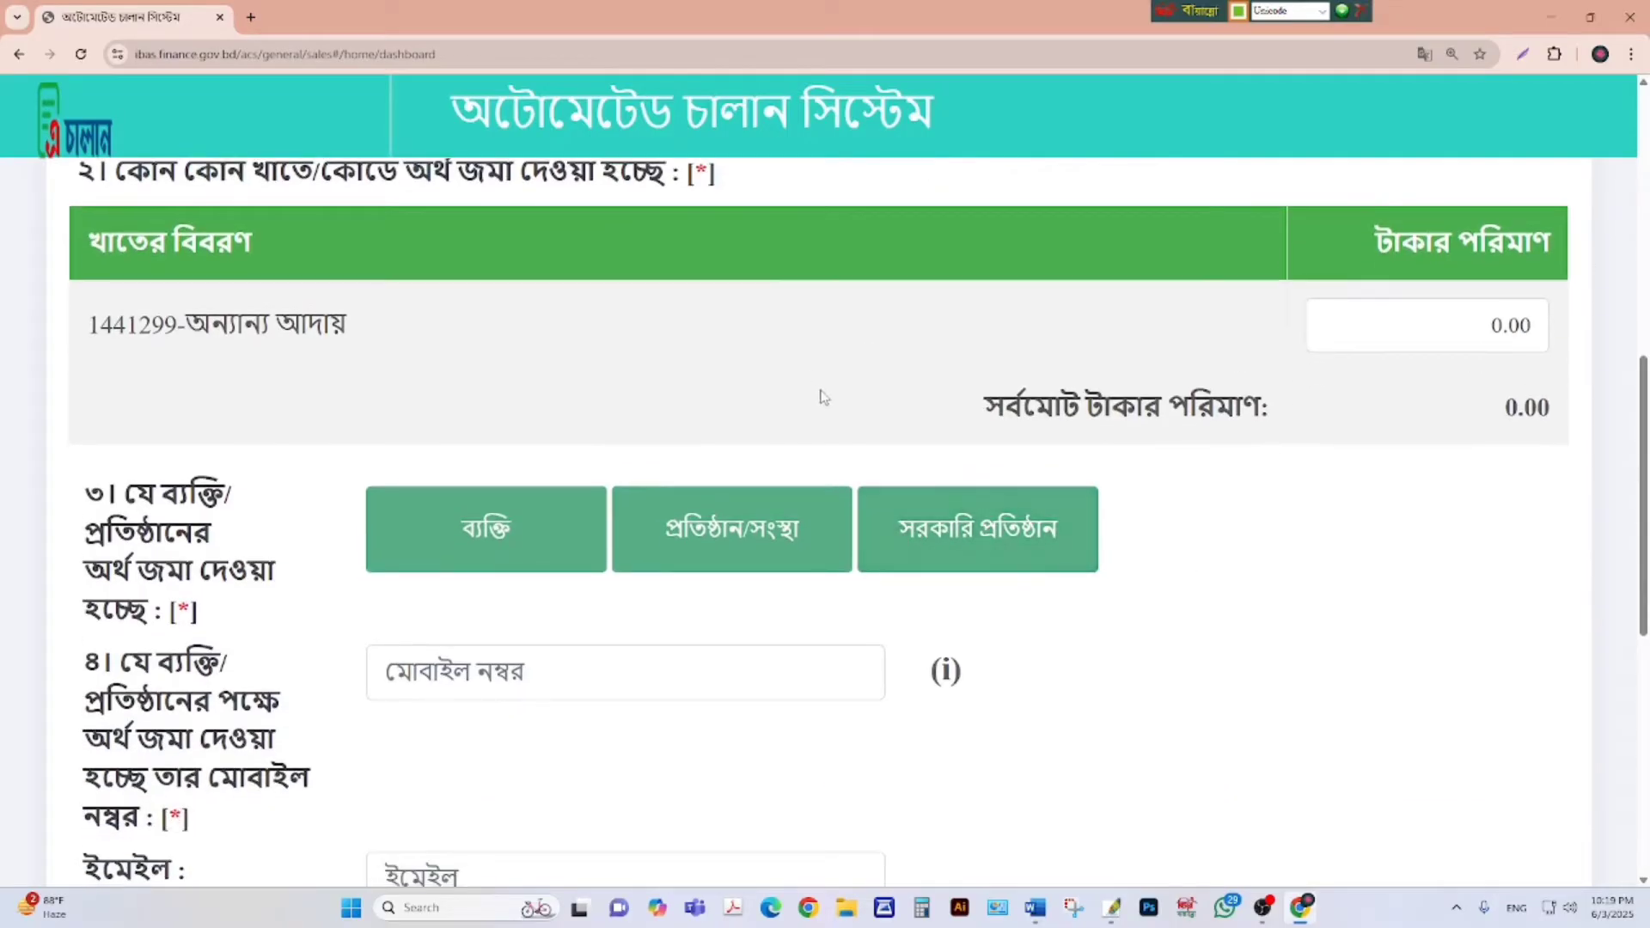
pyautogui.scroll(2, 820, 396)
pyautogui.scroll(2, 1298, 368)
pyautogui.scroll(-2, 1298, 367)
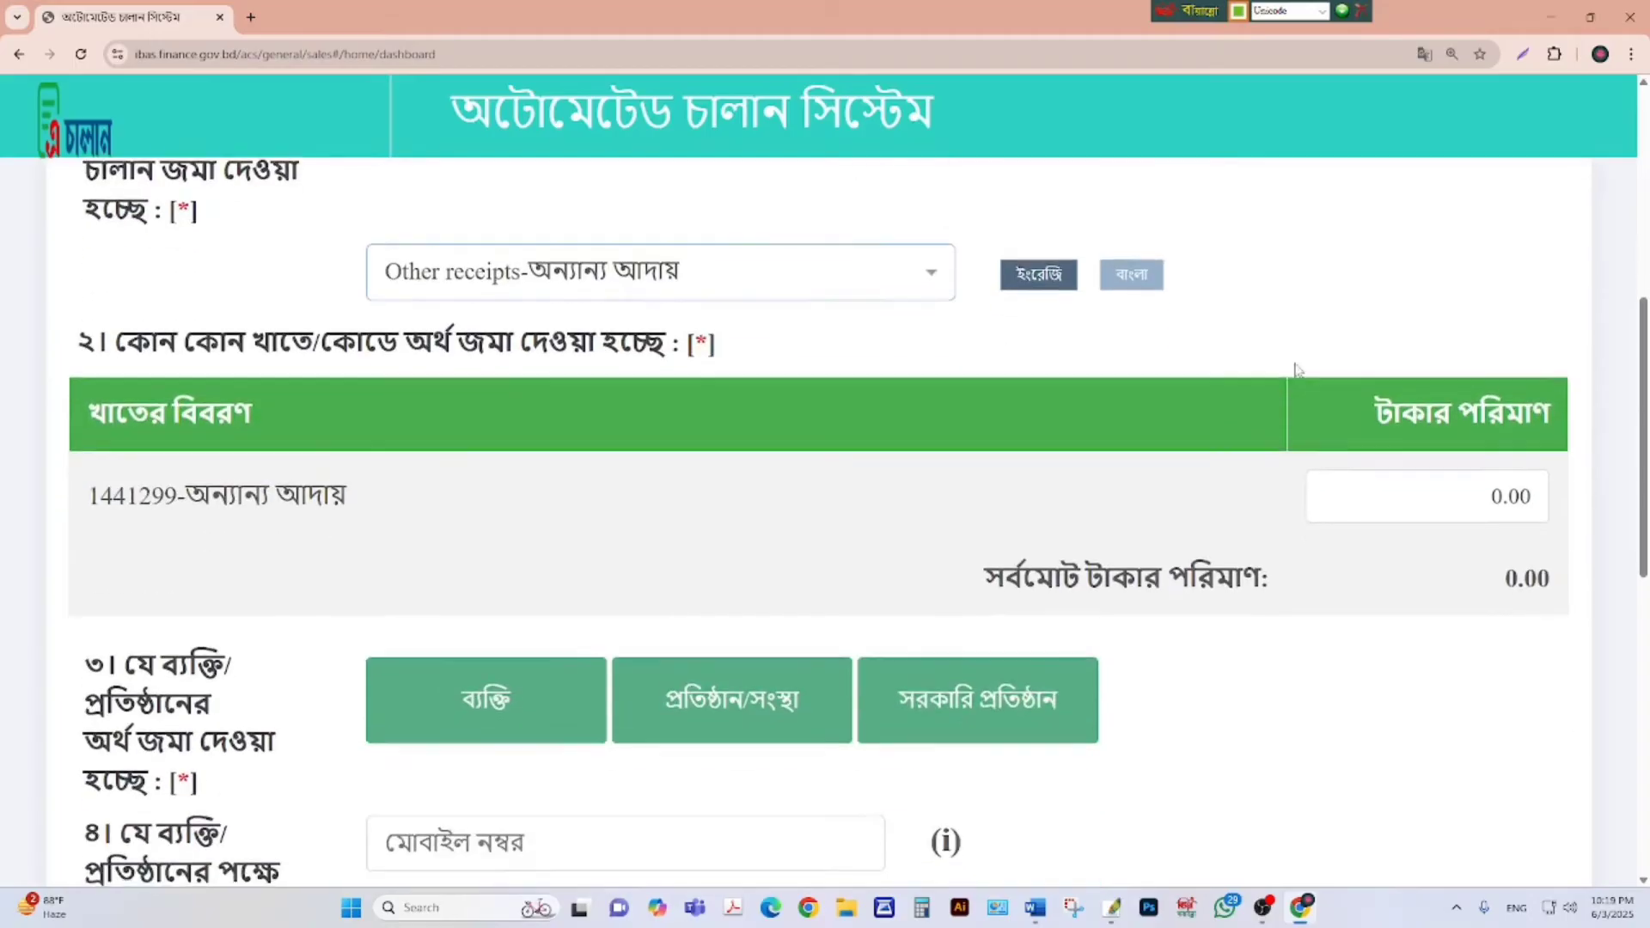
pyautogui.scroll(-1, 1298, 368)
pyautogui.click(1519, 416)
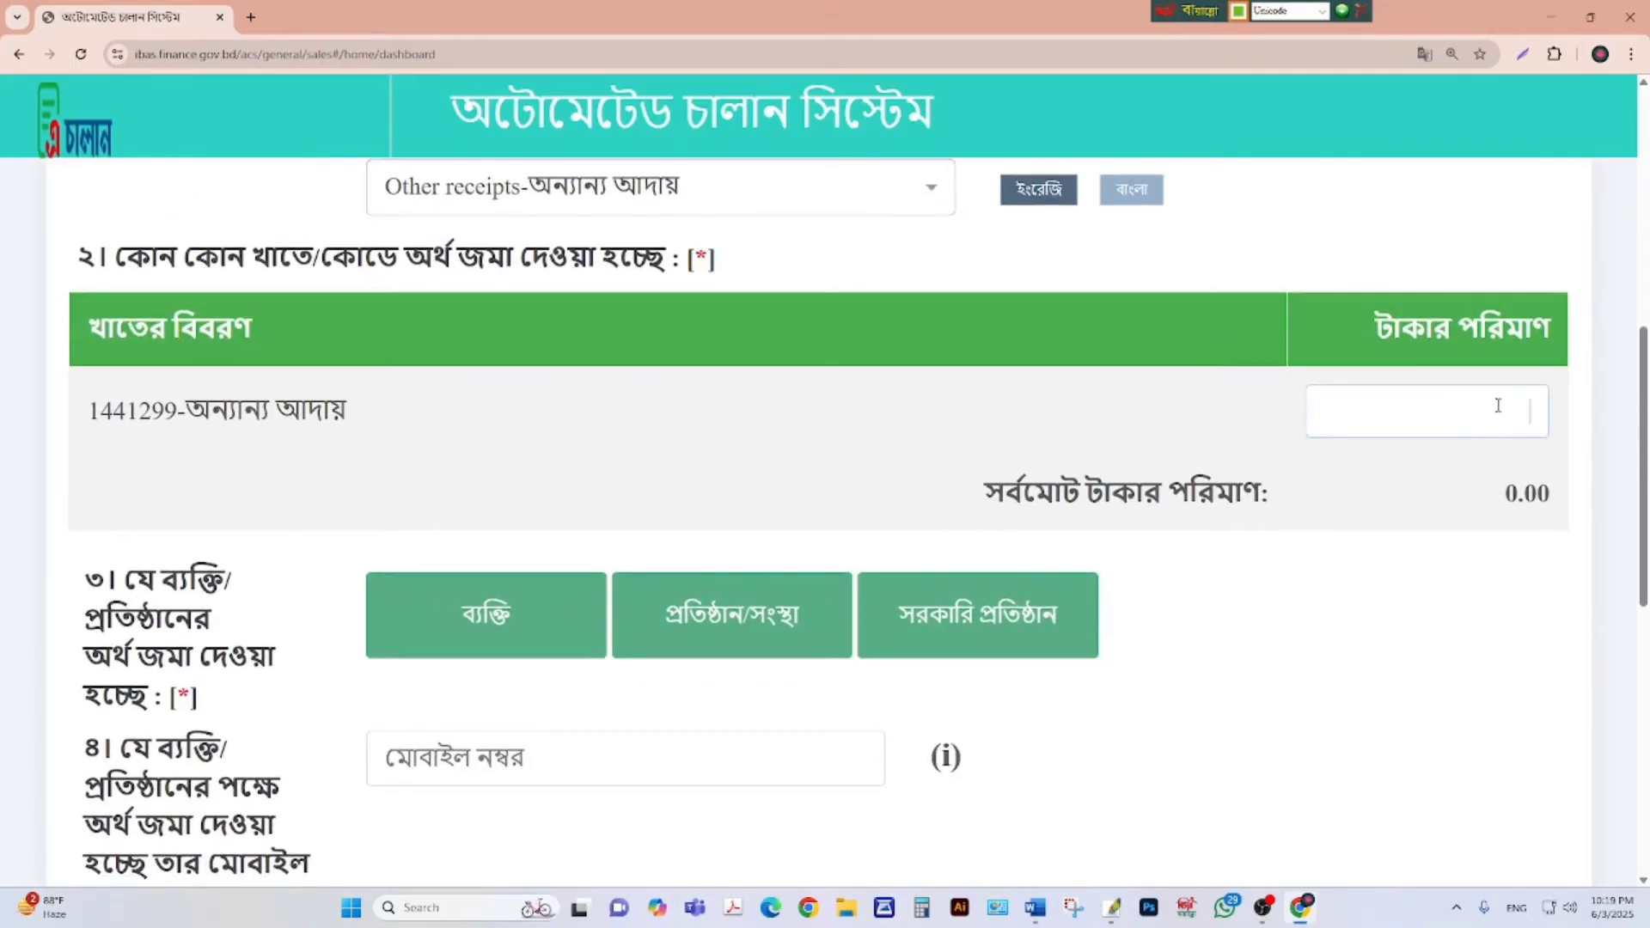
# Enter 3000 as the amount in the 1441299 Other receipts row, fixing the typos.
pyautogui.write('৩০০')
pyautogui.press('BackSpace')
pyautogui.press('BackSpace')
pyautogui.press('BackSpace')
pyautogui.write('৩০০৮')
pyautogui.press('BackSpace')
pyautogui.press('BackSpace')
pyautogui.scroll(-2, 1453, 509)
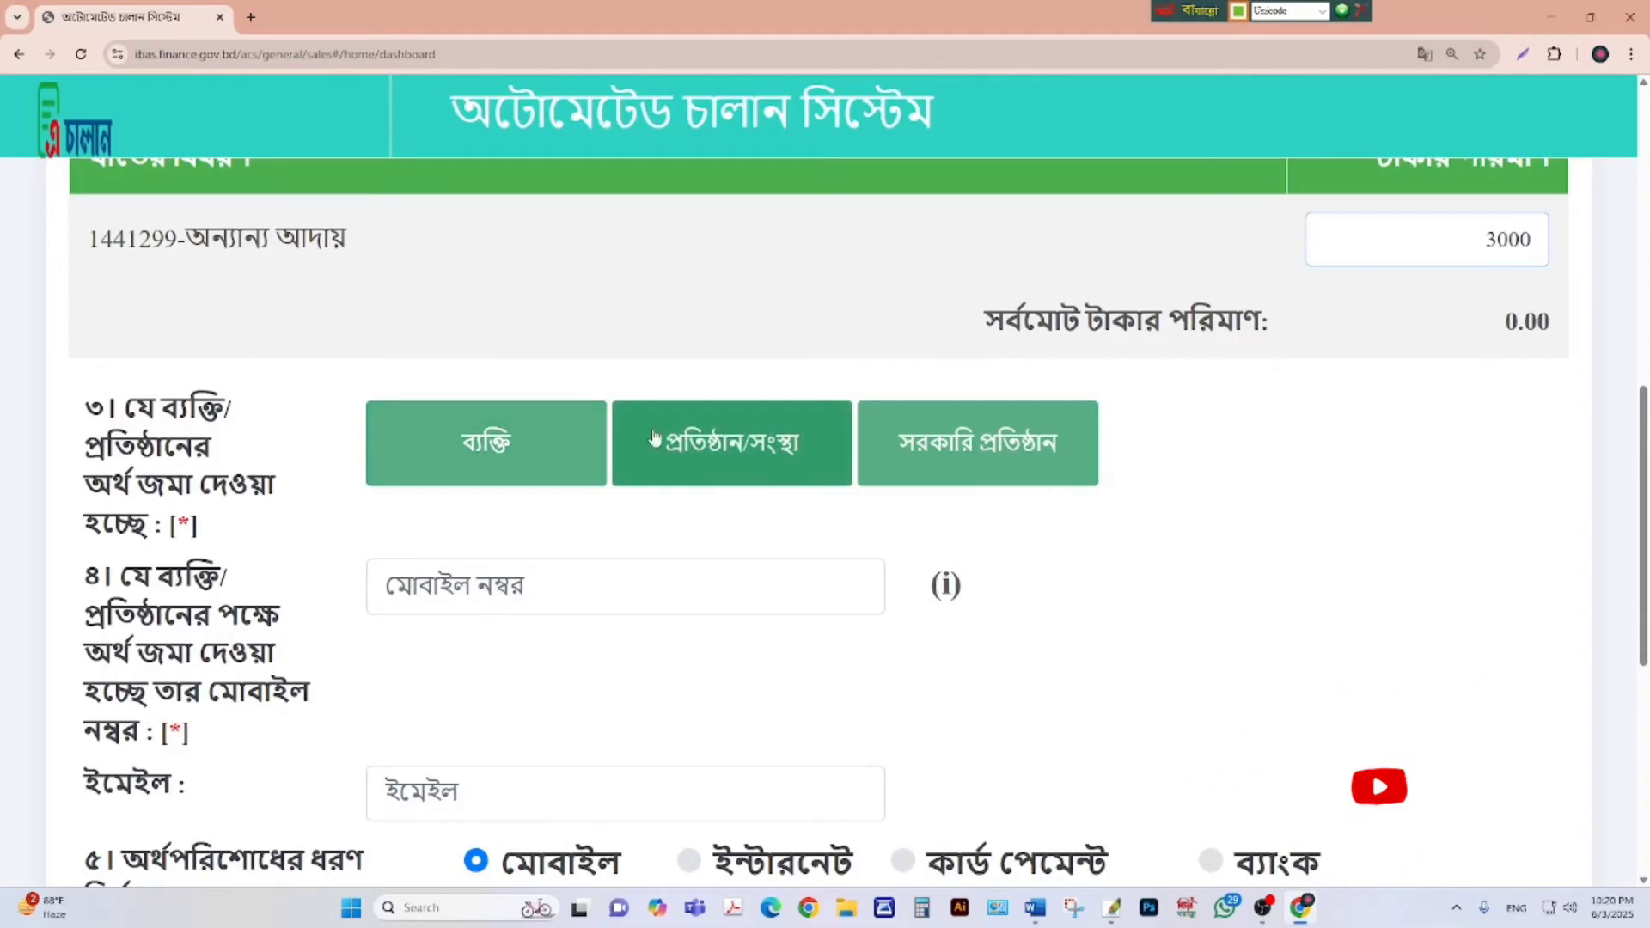
pyautogui.scroll(1, 867, 496)
pyautogui.scroll(2, 865, 494)
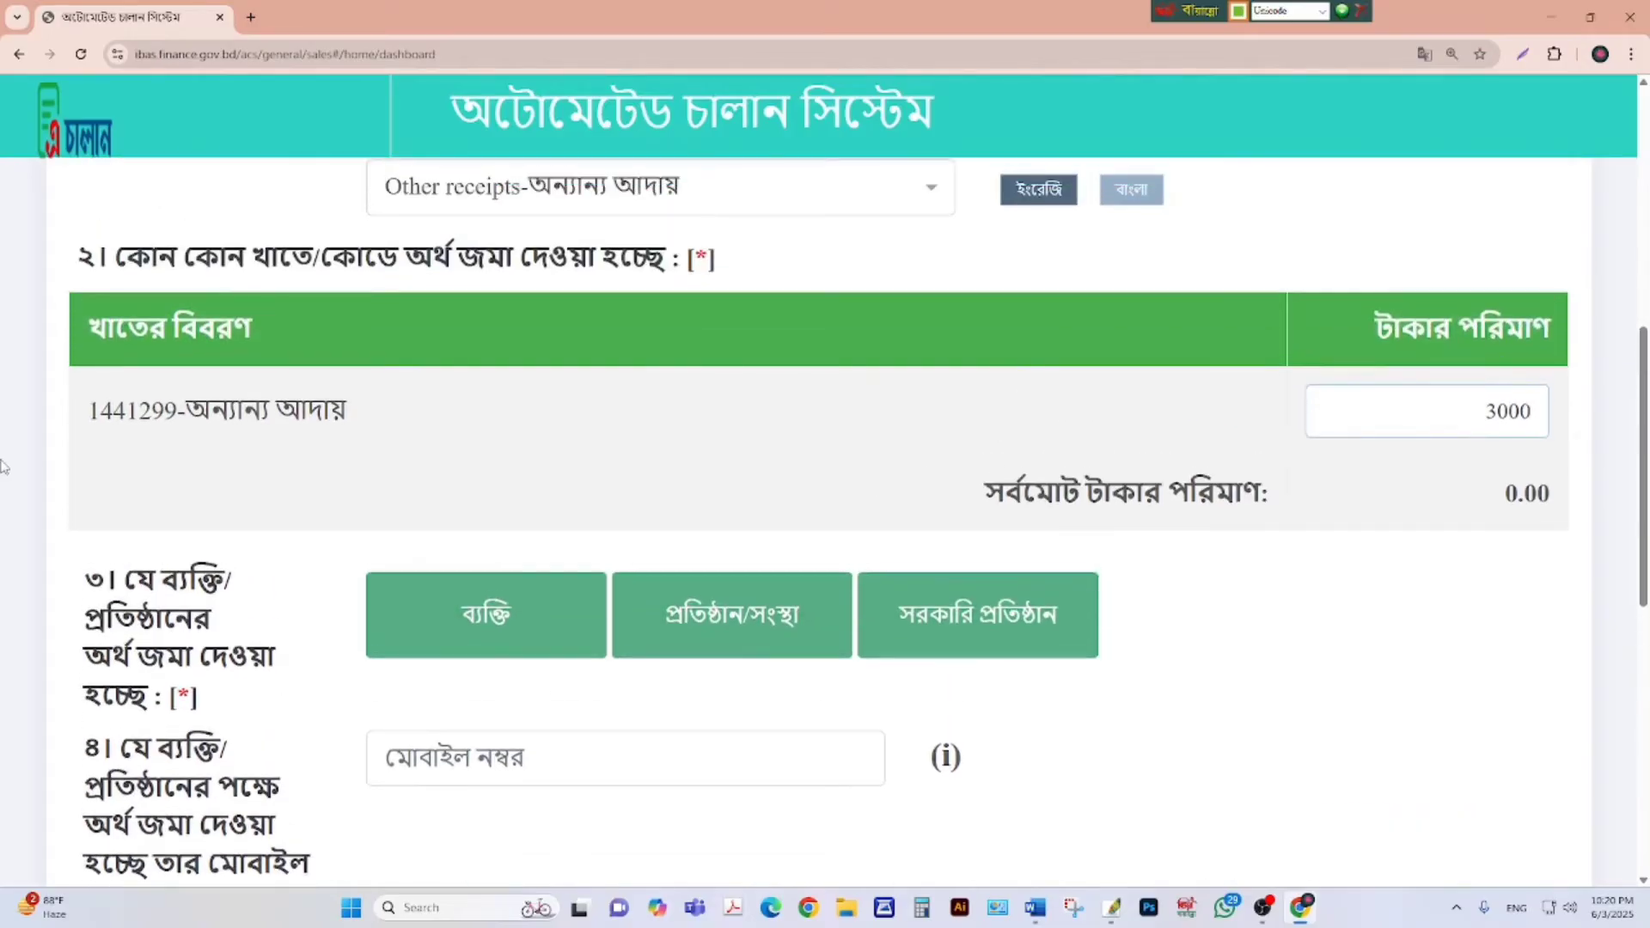
pyautogui.scroll(-3, 1624, 471)
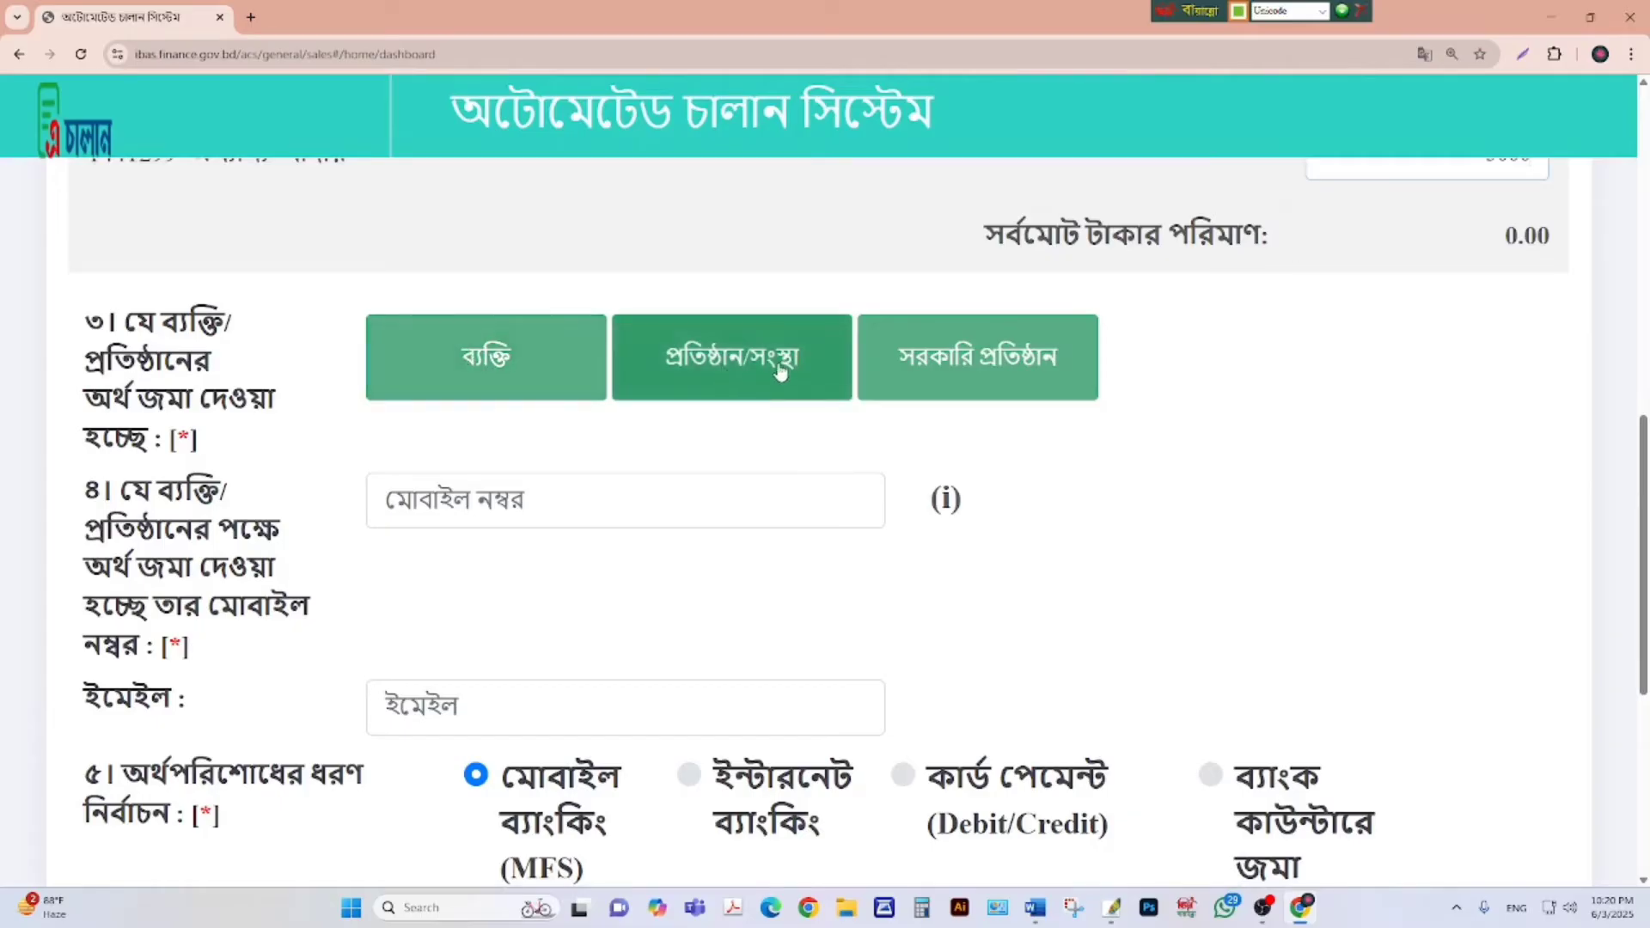
# Mark the depositor as an individual using the Other ID type.
pyautogui.click(474, 367)
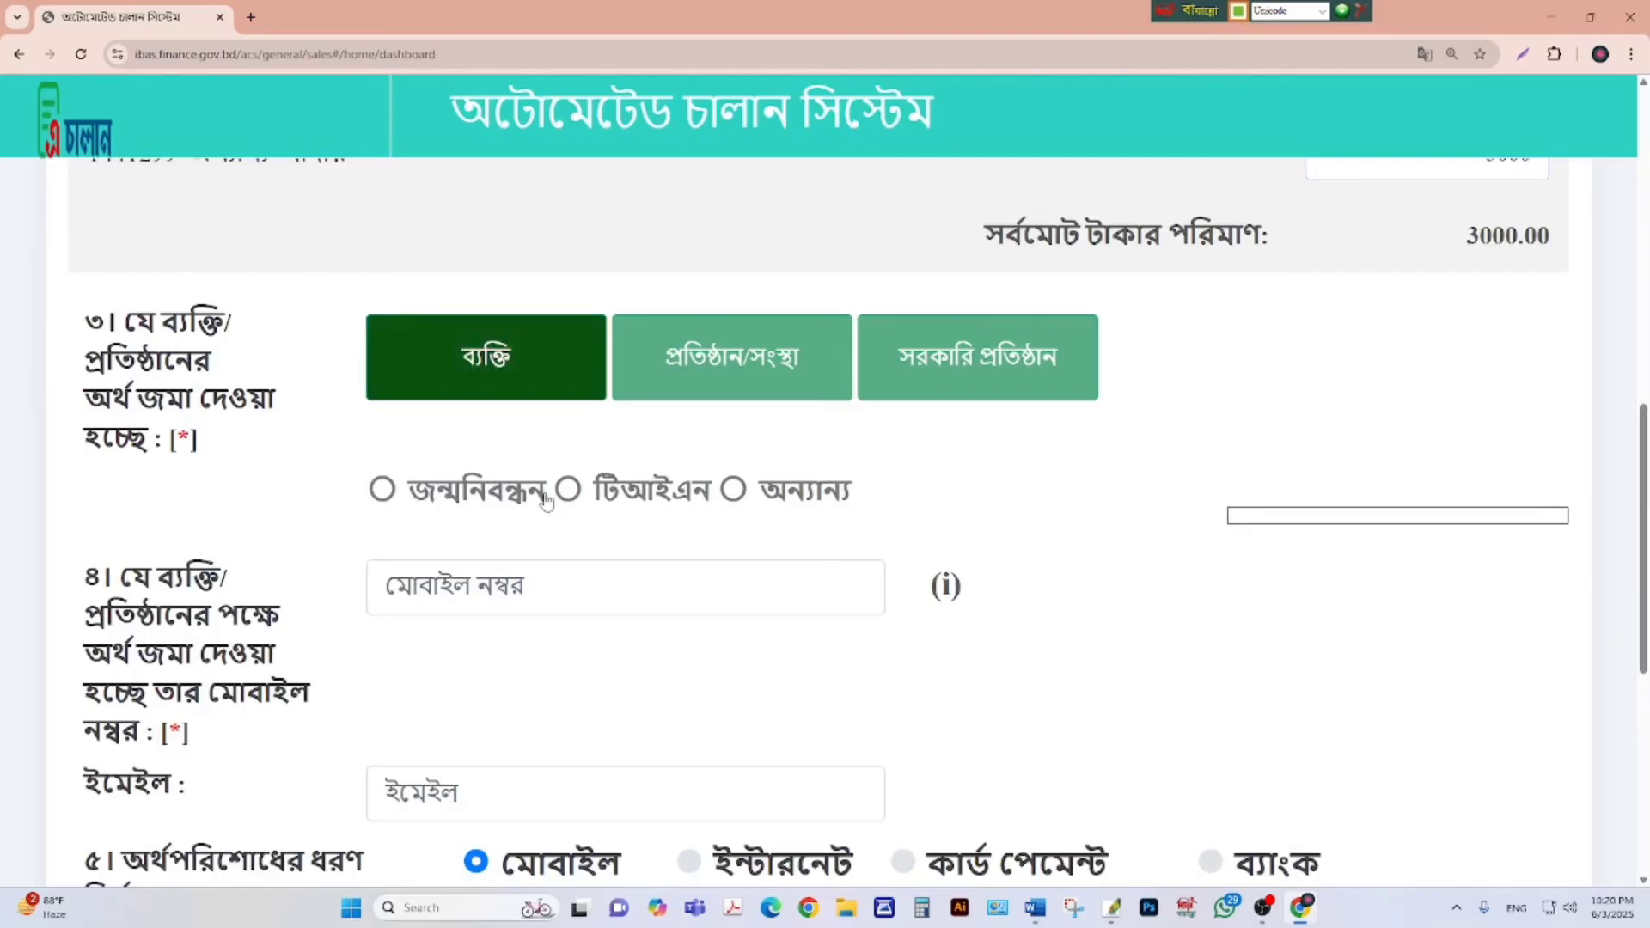
pyautogui.click(733, 490)
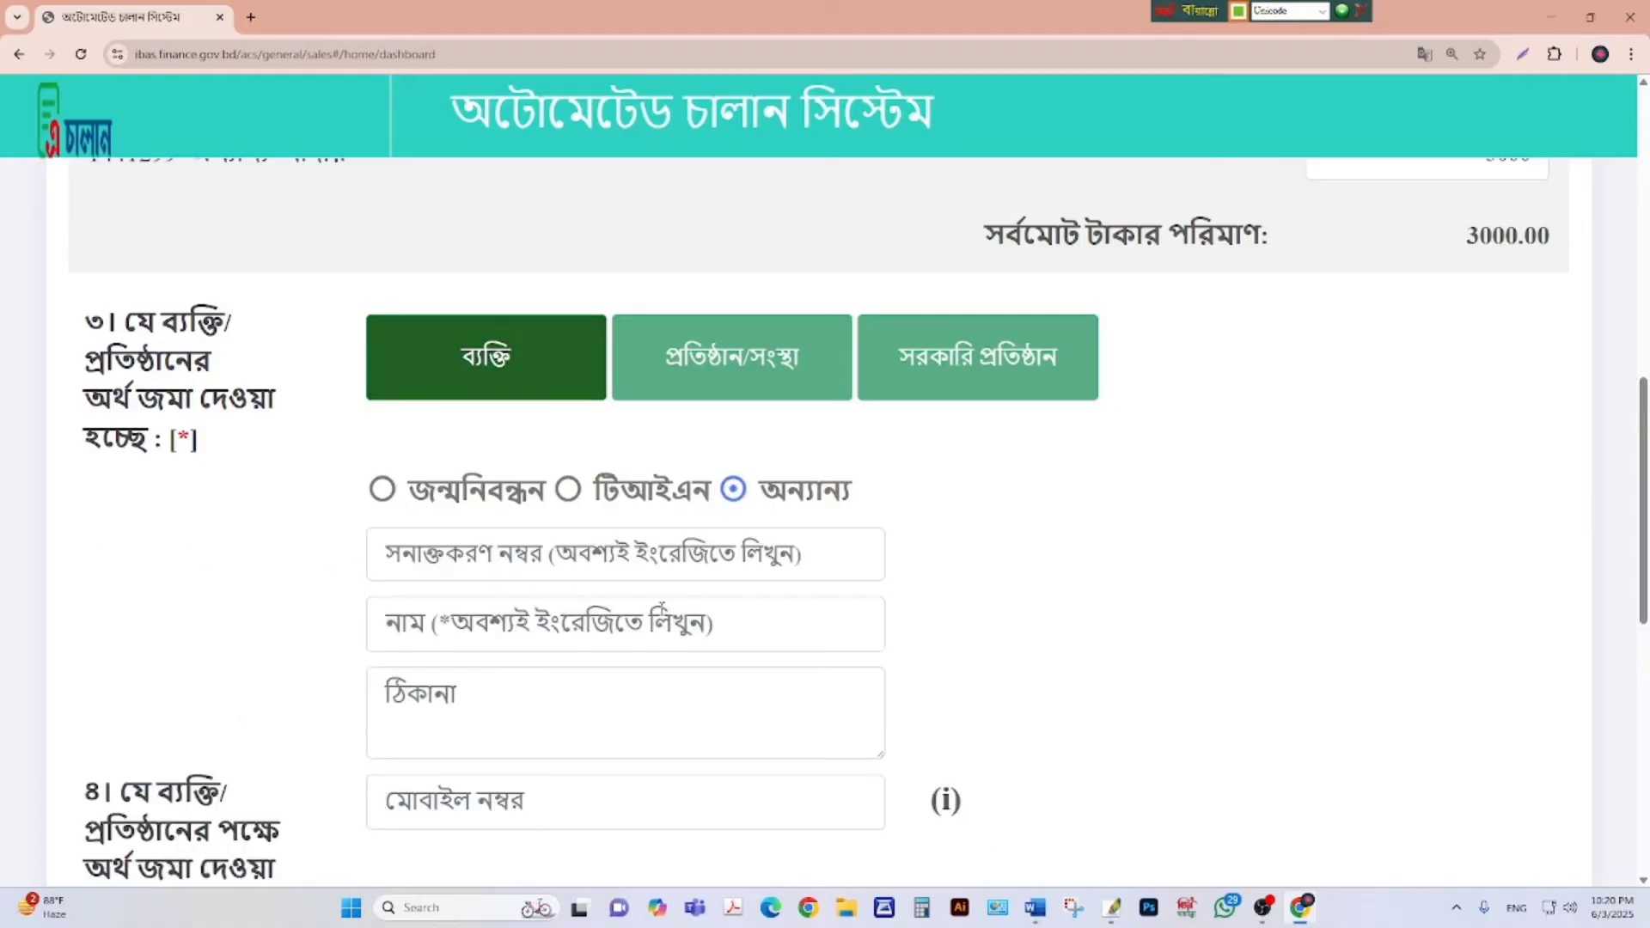
pyautogui.scroll(-1, 468, 514)
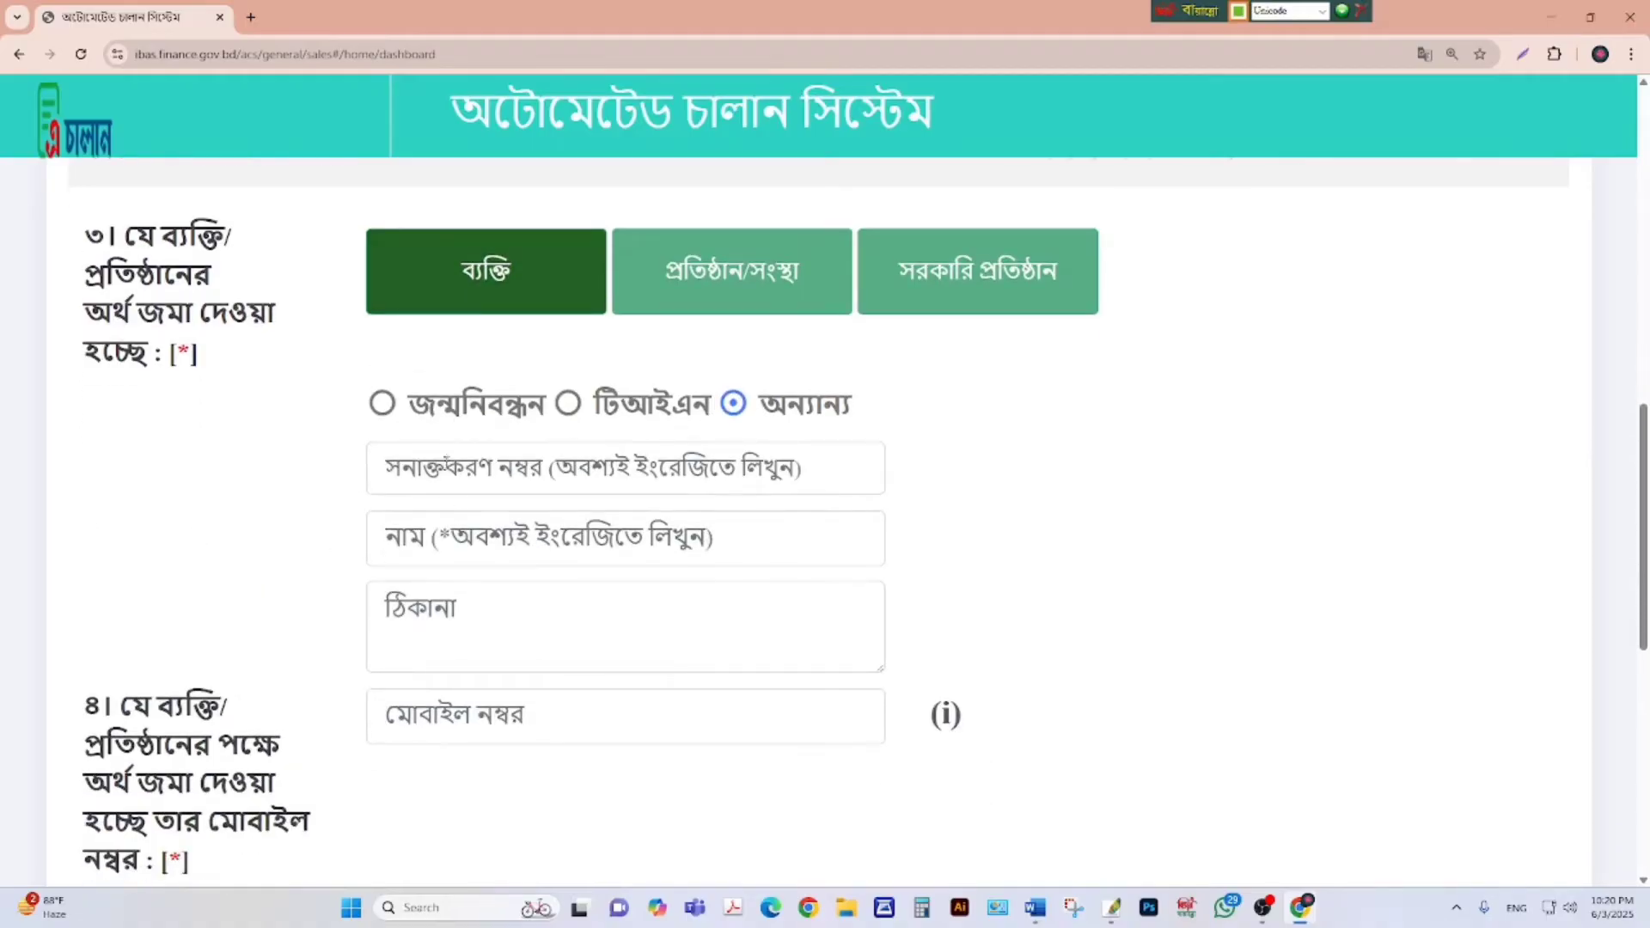
pyautogui.click(447, 462)
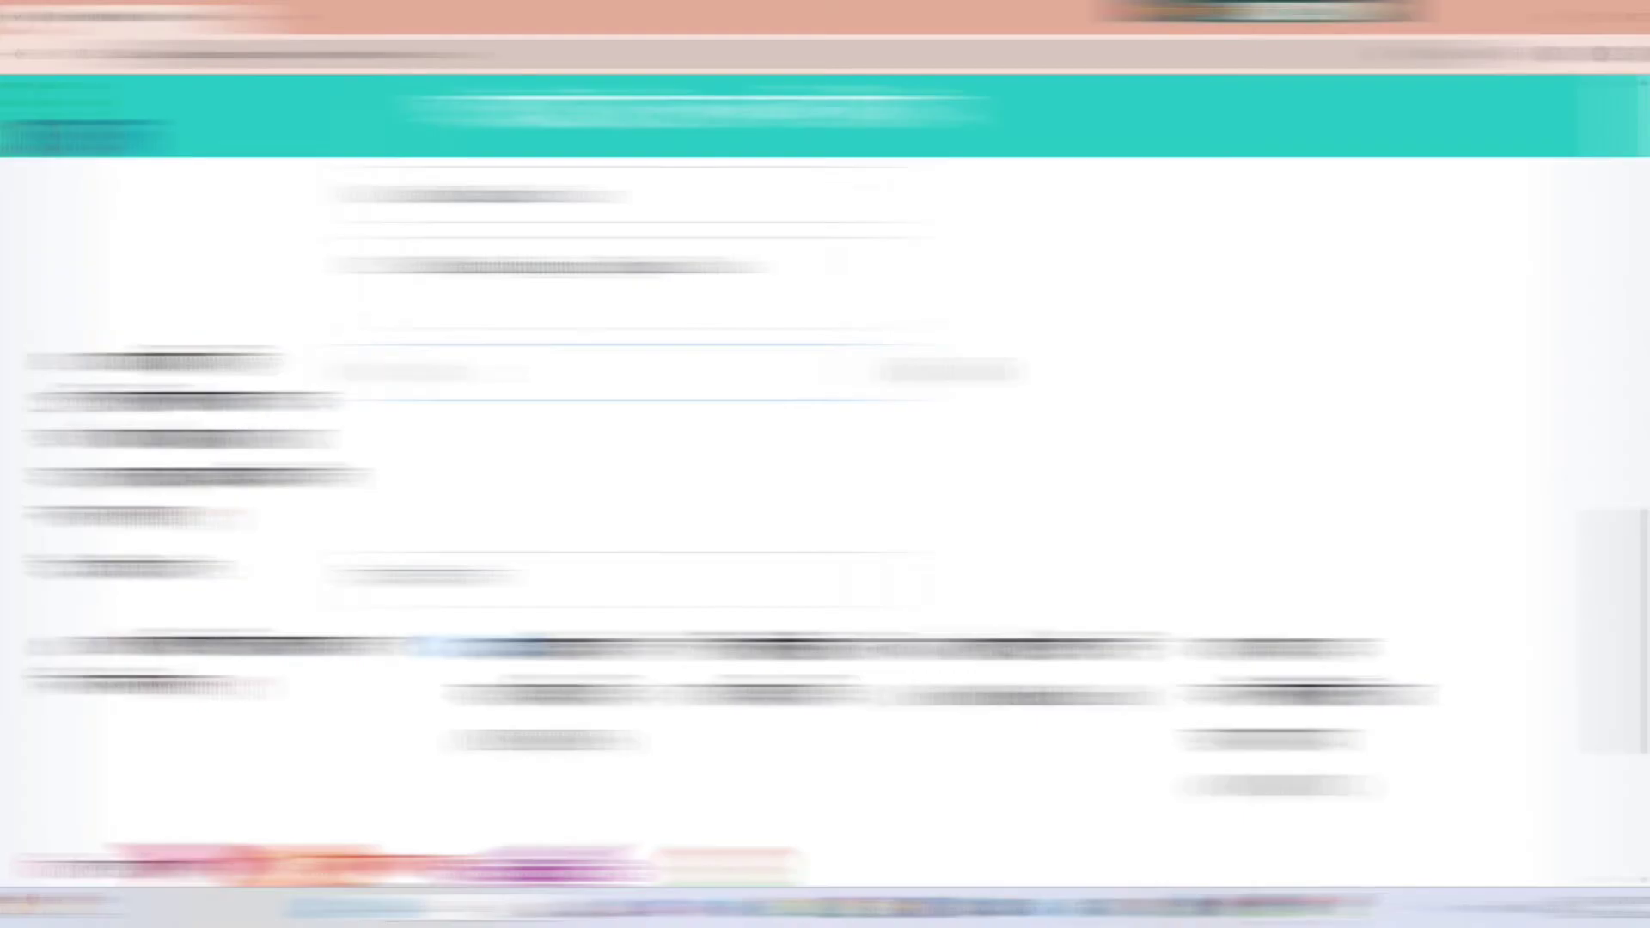
pyautogui.scroll(-3, 825, 515)
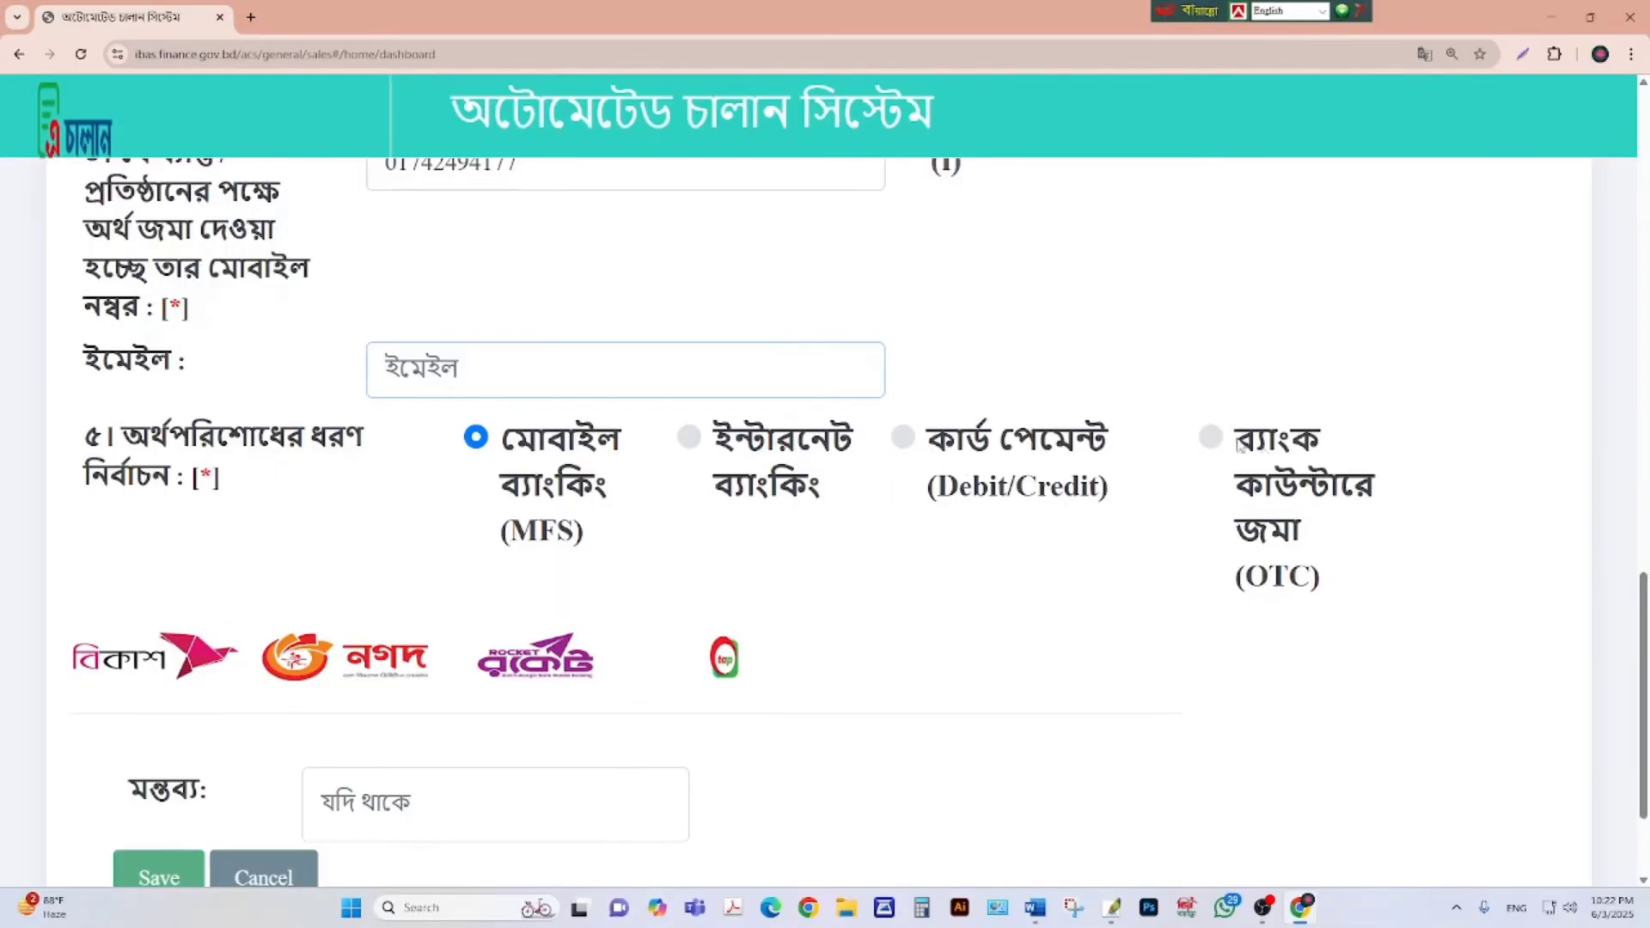
pyautogui.click(1213, 438)
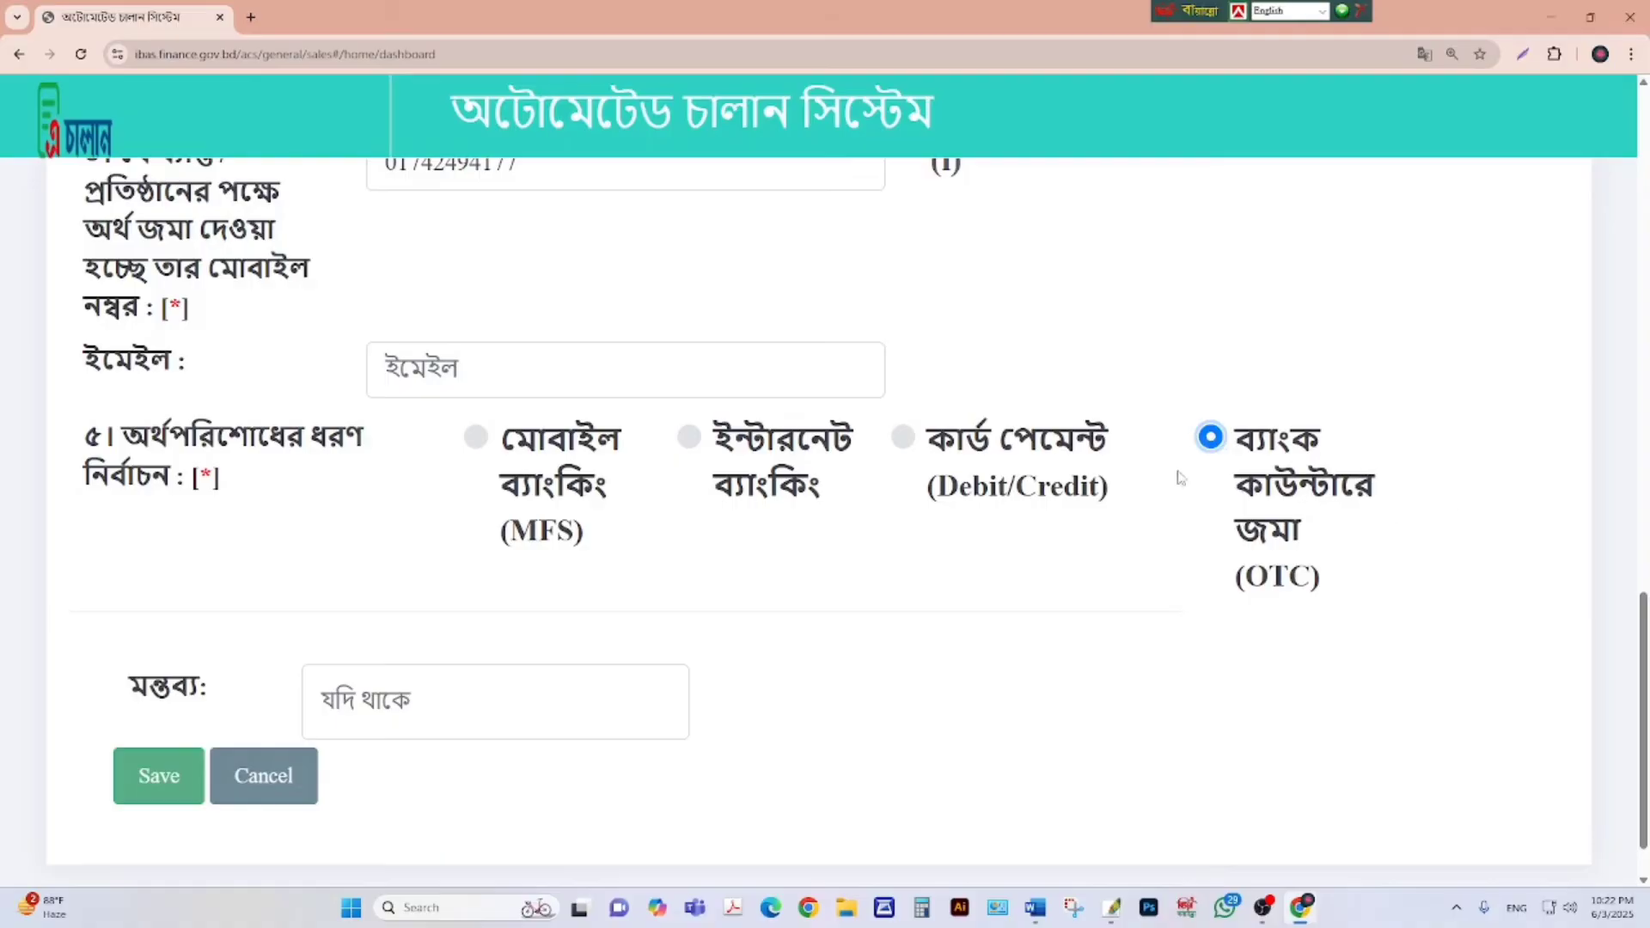
pyautogui.scroll(-1, 1229, 451)
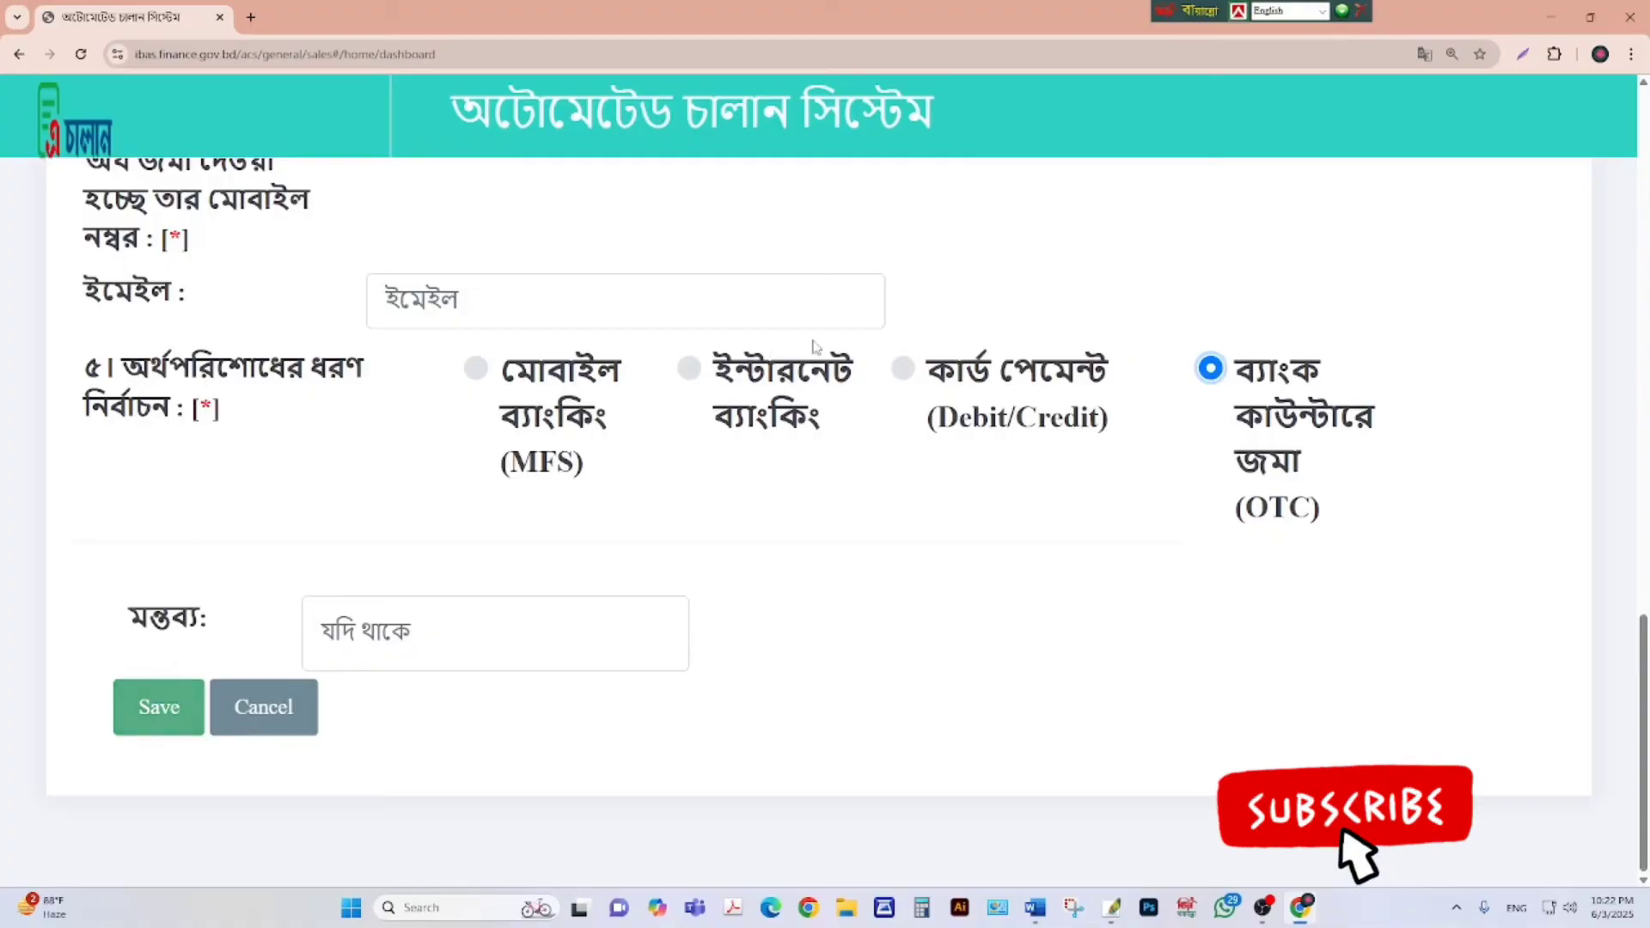
pyautogui.click(904, 371)
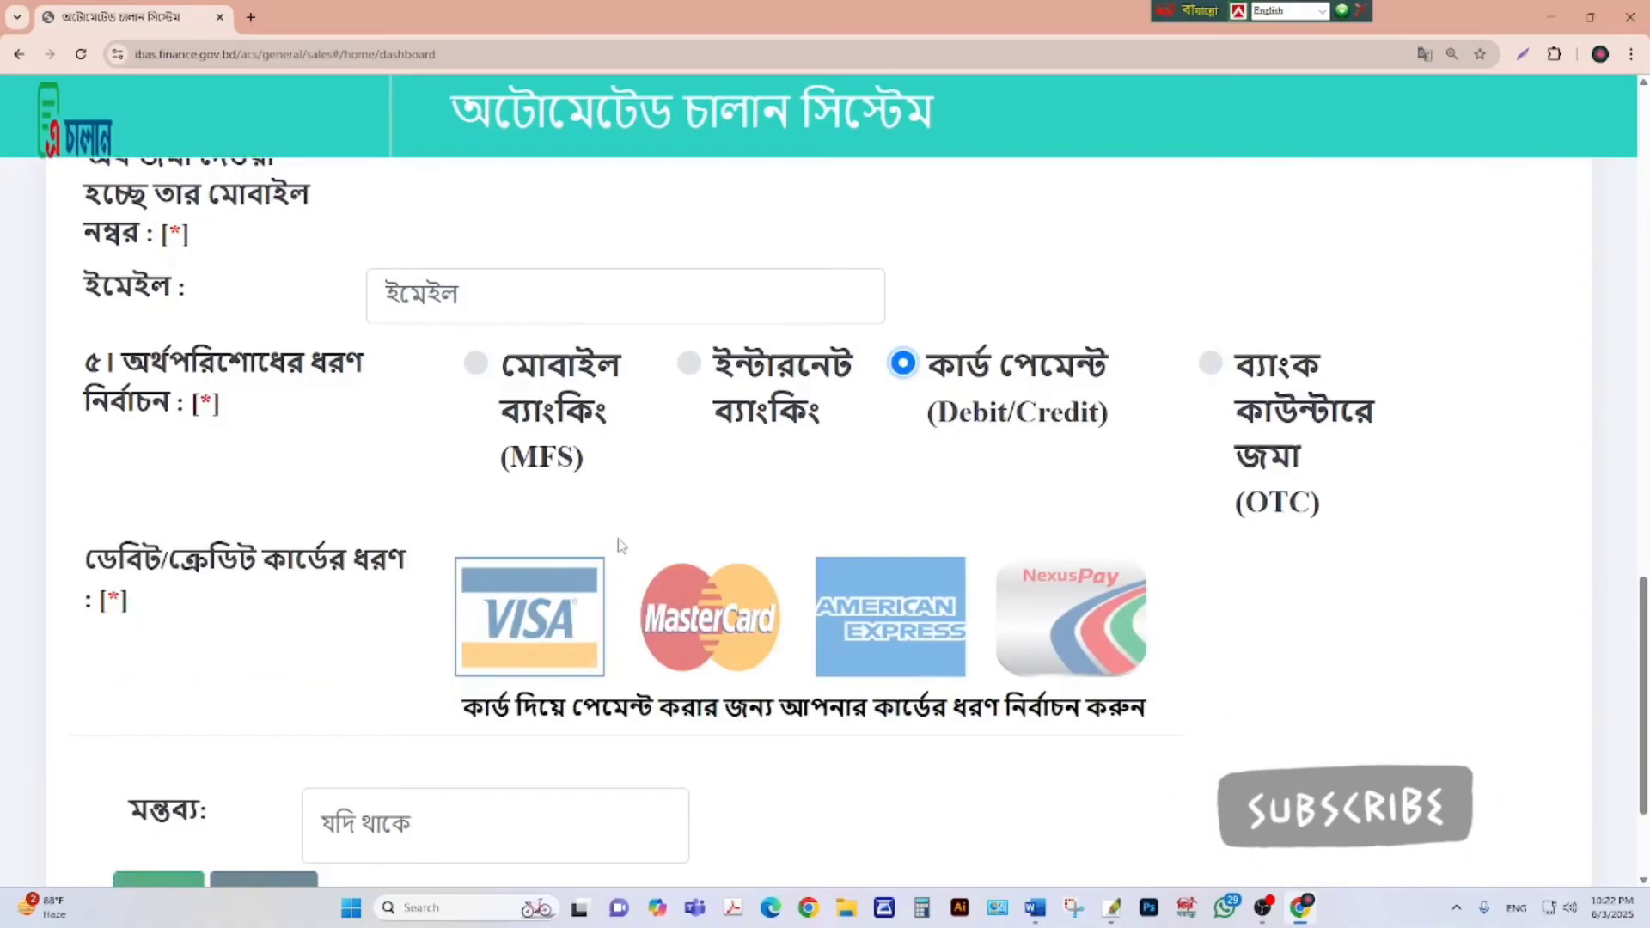
pyautogui.scroll(-2, 619, 541)
pyautogui.click(542, 477)
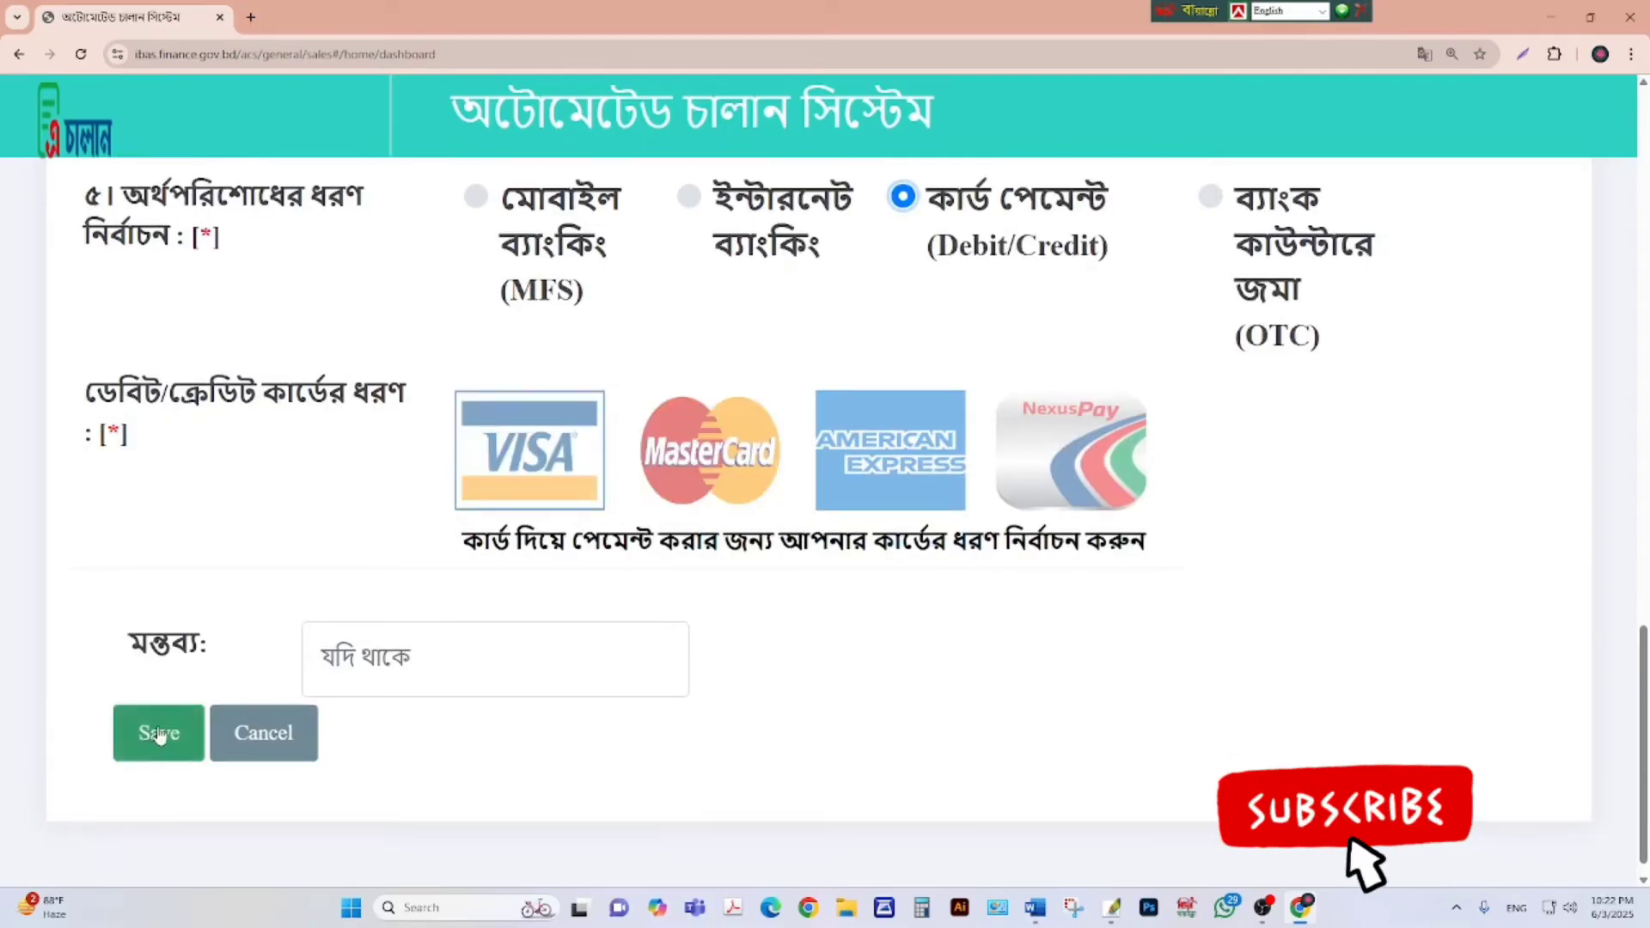
pyautogui.scroll(3, 669, 453)
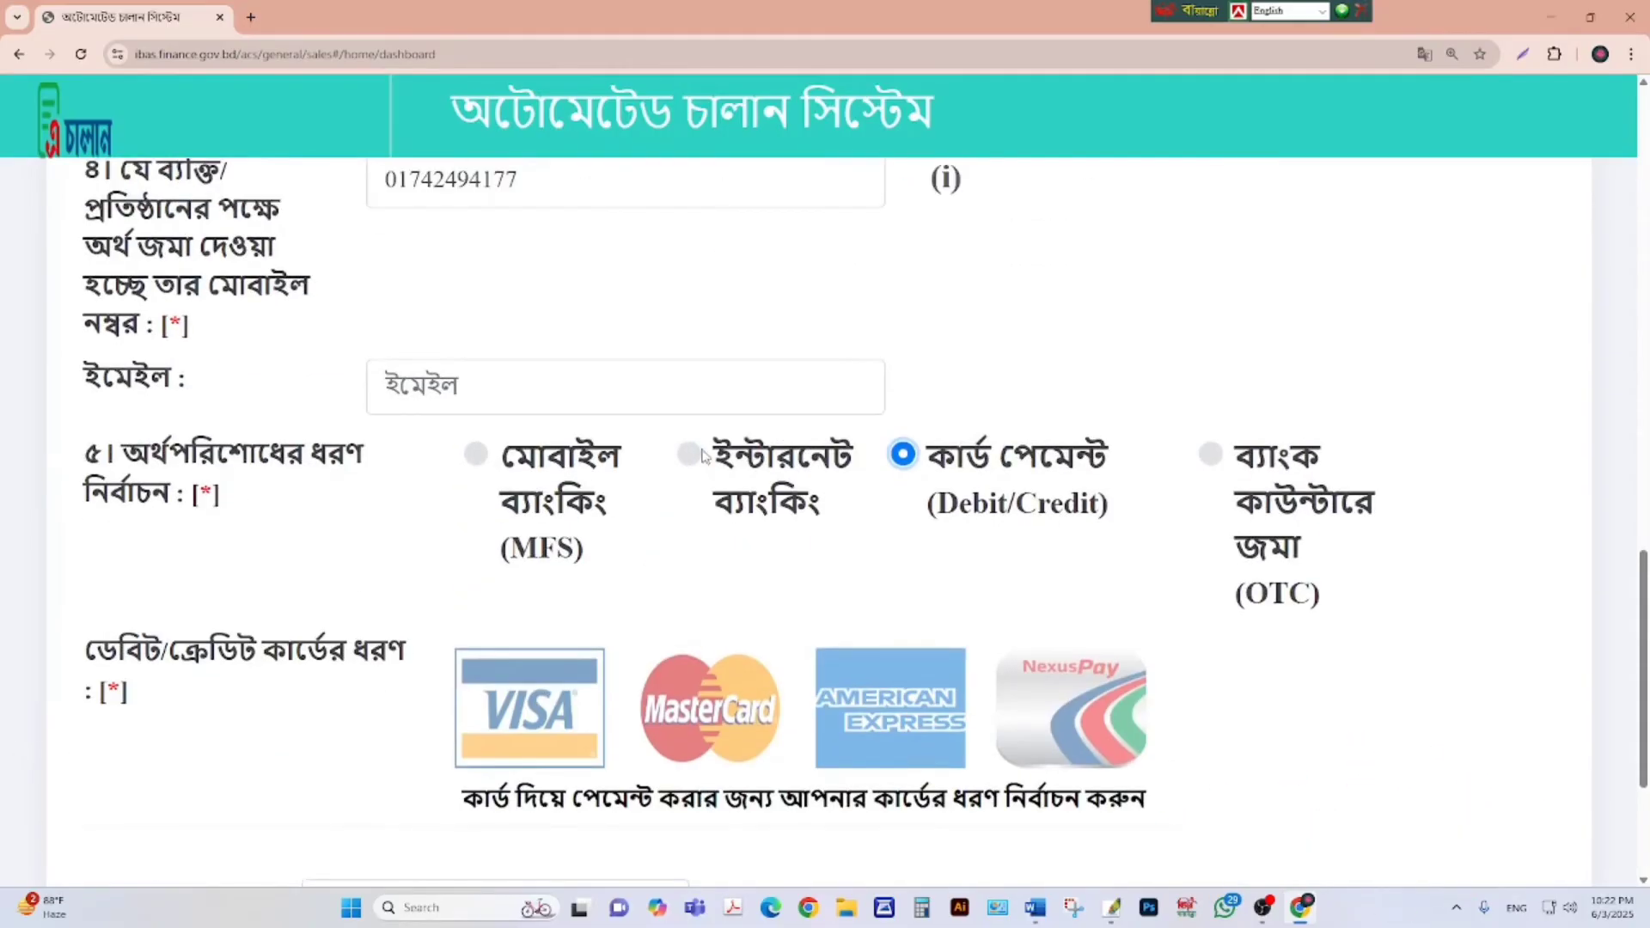
pyautogui.click(703, 456)
pyautogui.scroll(-2, 274, 593)
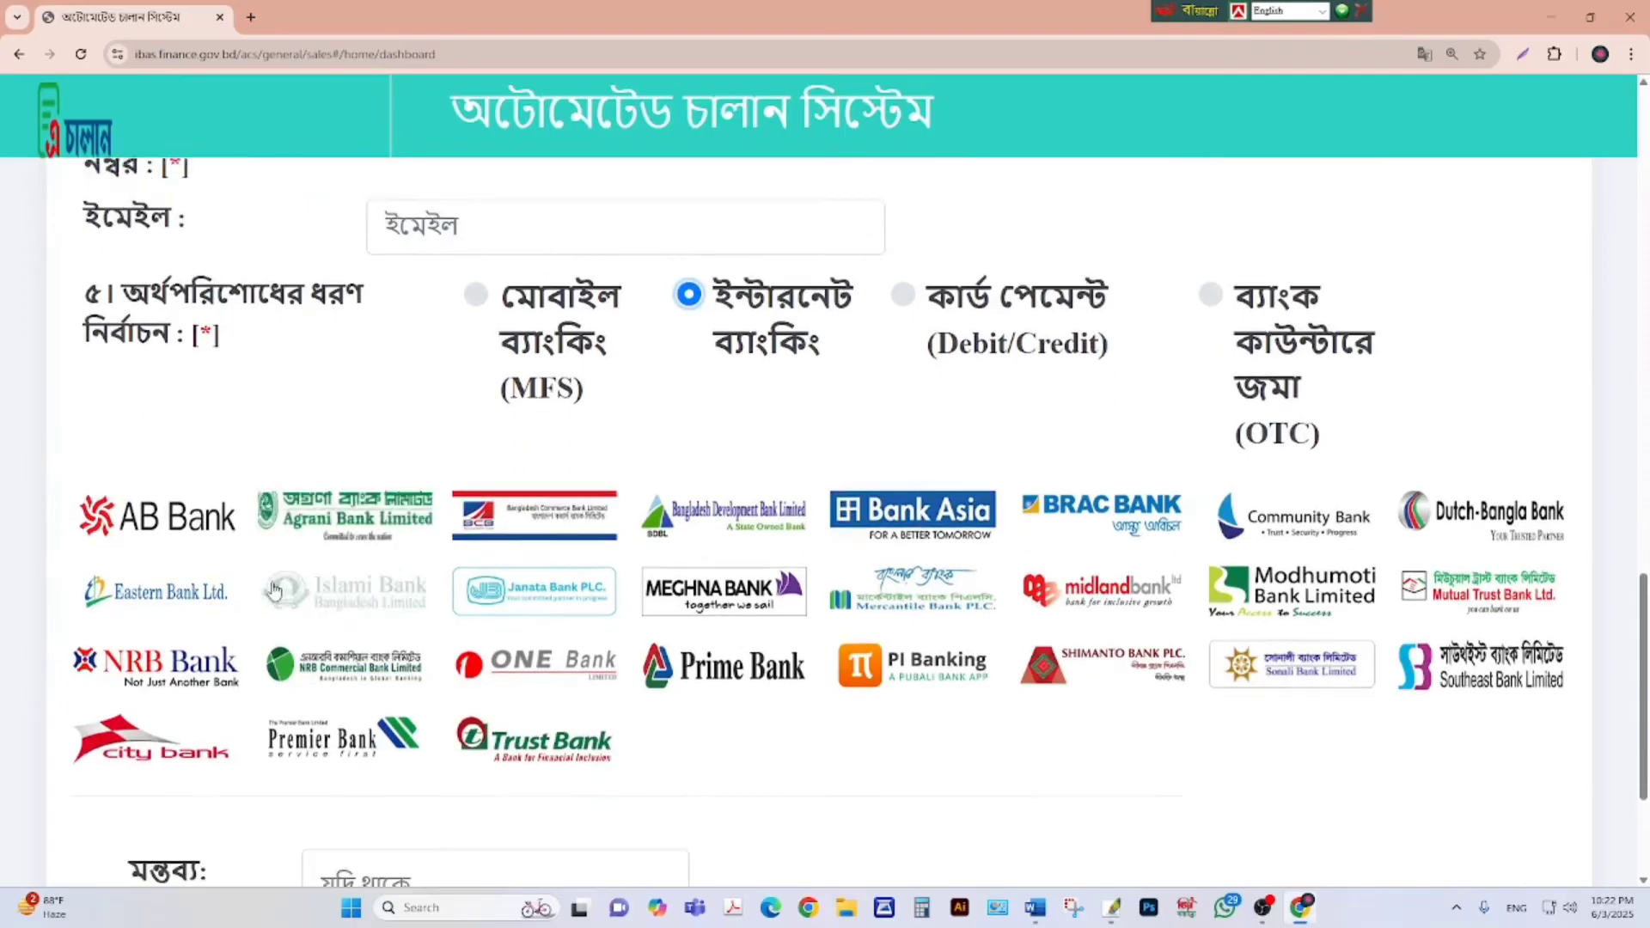
pyautogui.scroll(-1, 273, 590)
pyautogui.scroll(-1, 333, 505)
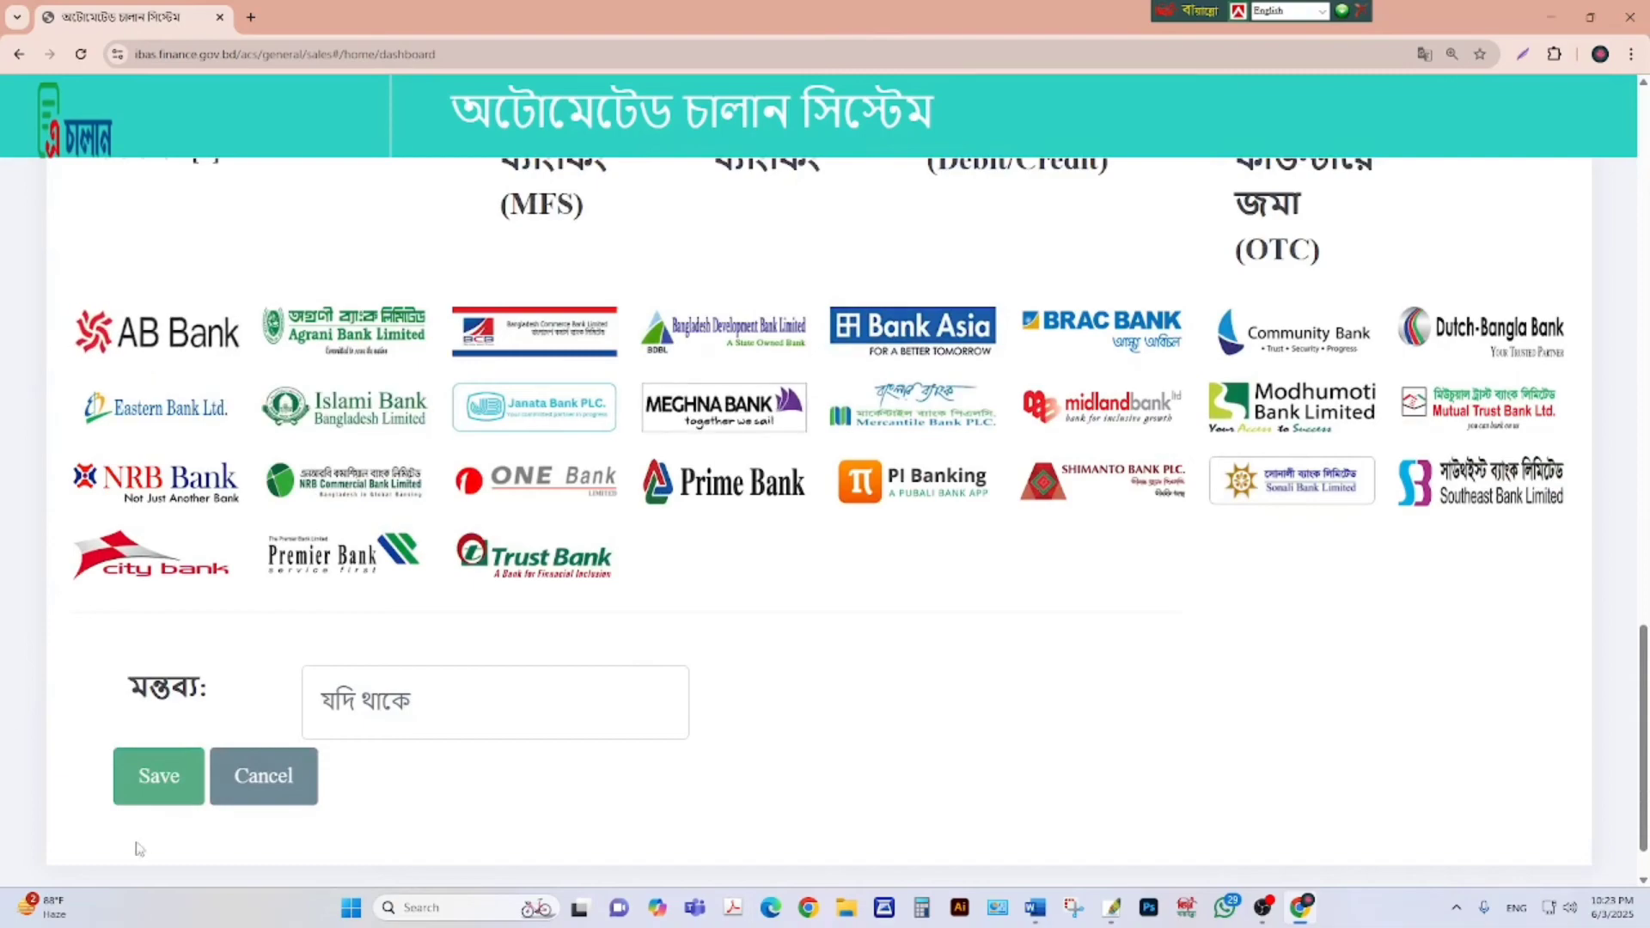
pyautogui.click(167, 778)
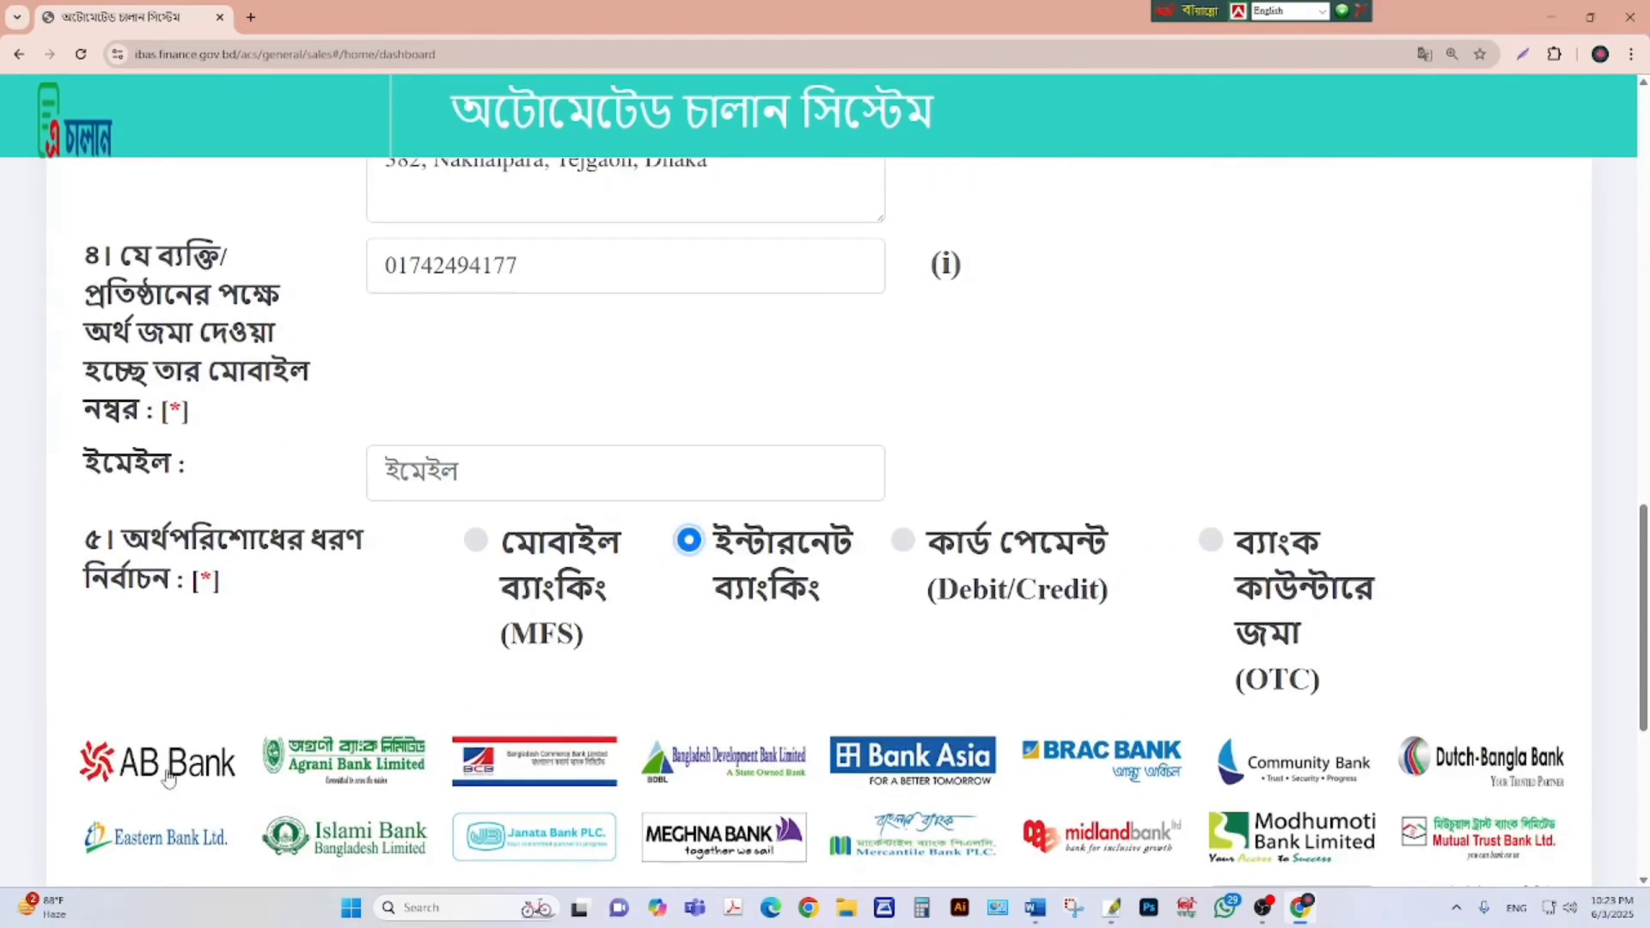
pyautogui.click(478, 542)
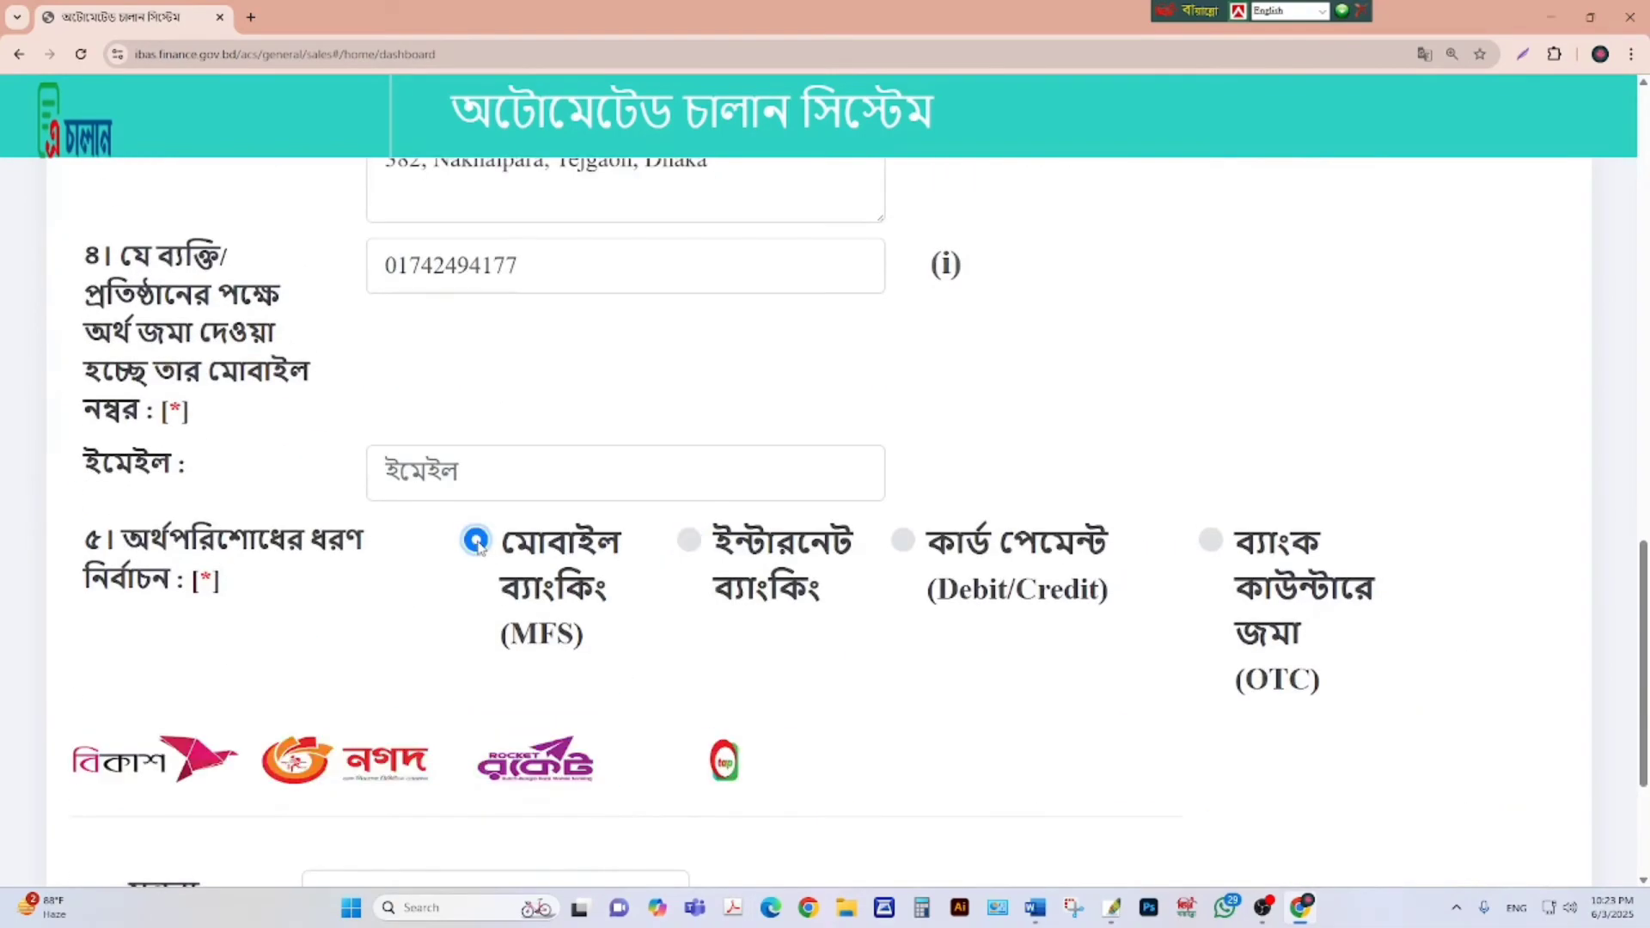
pyautogui.scroll(-1, 576, 585)
pyautogui.scroll(1, 585, 598)
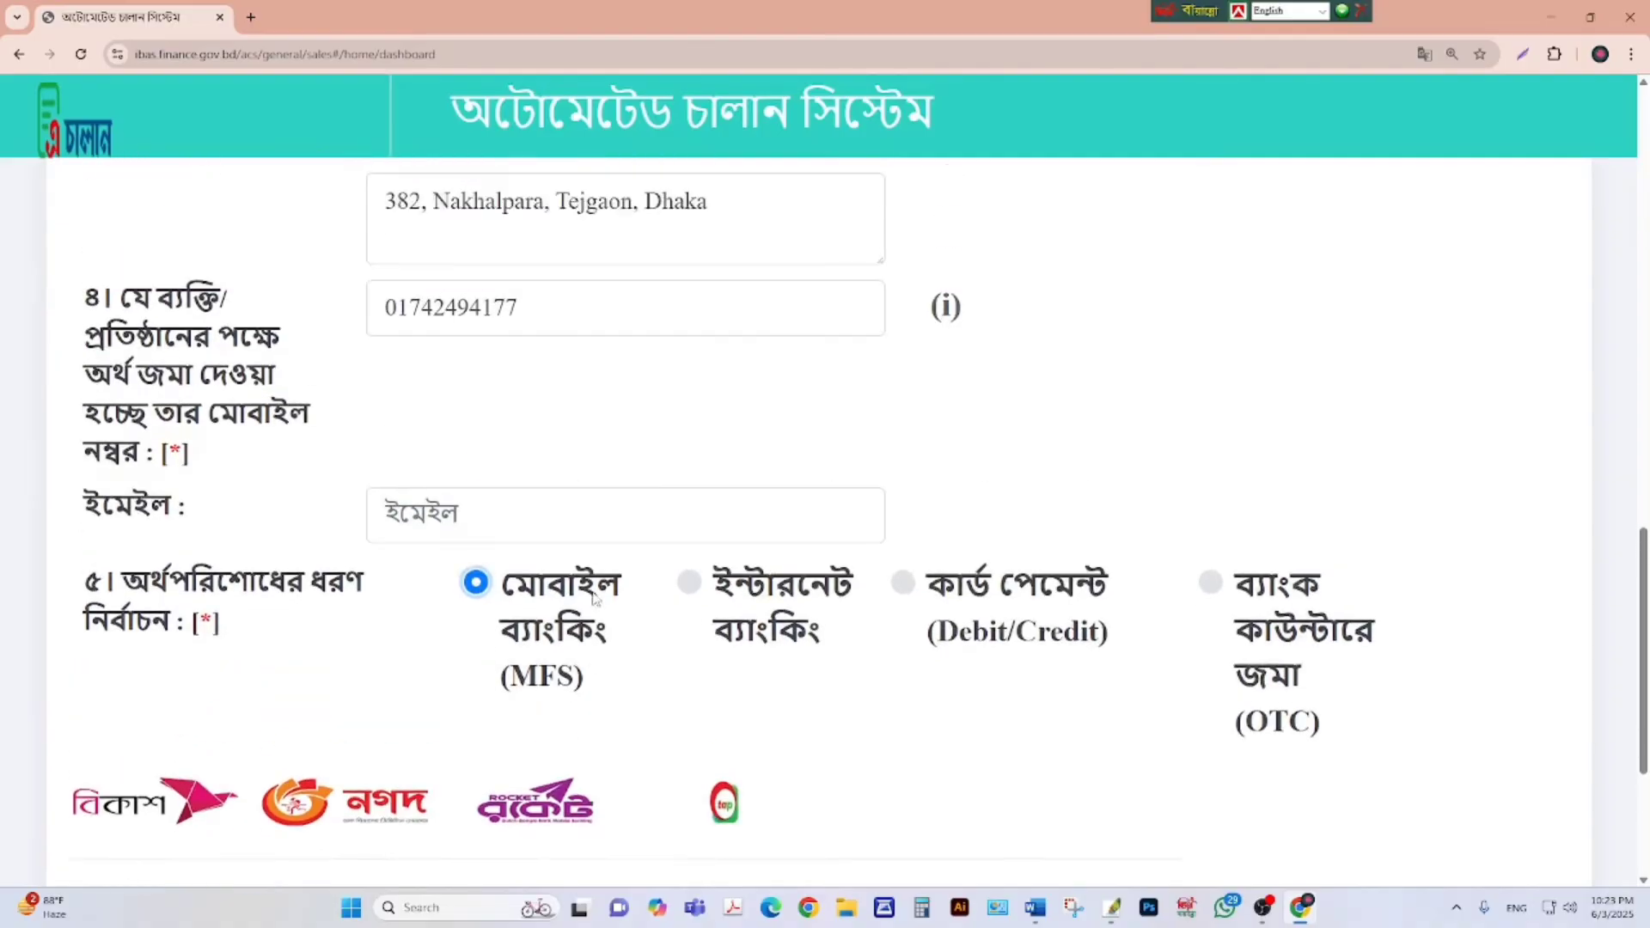
pyautogui.scroll(-2, 988, 481)
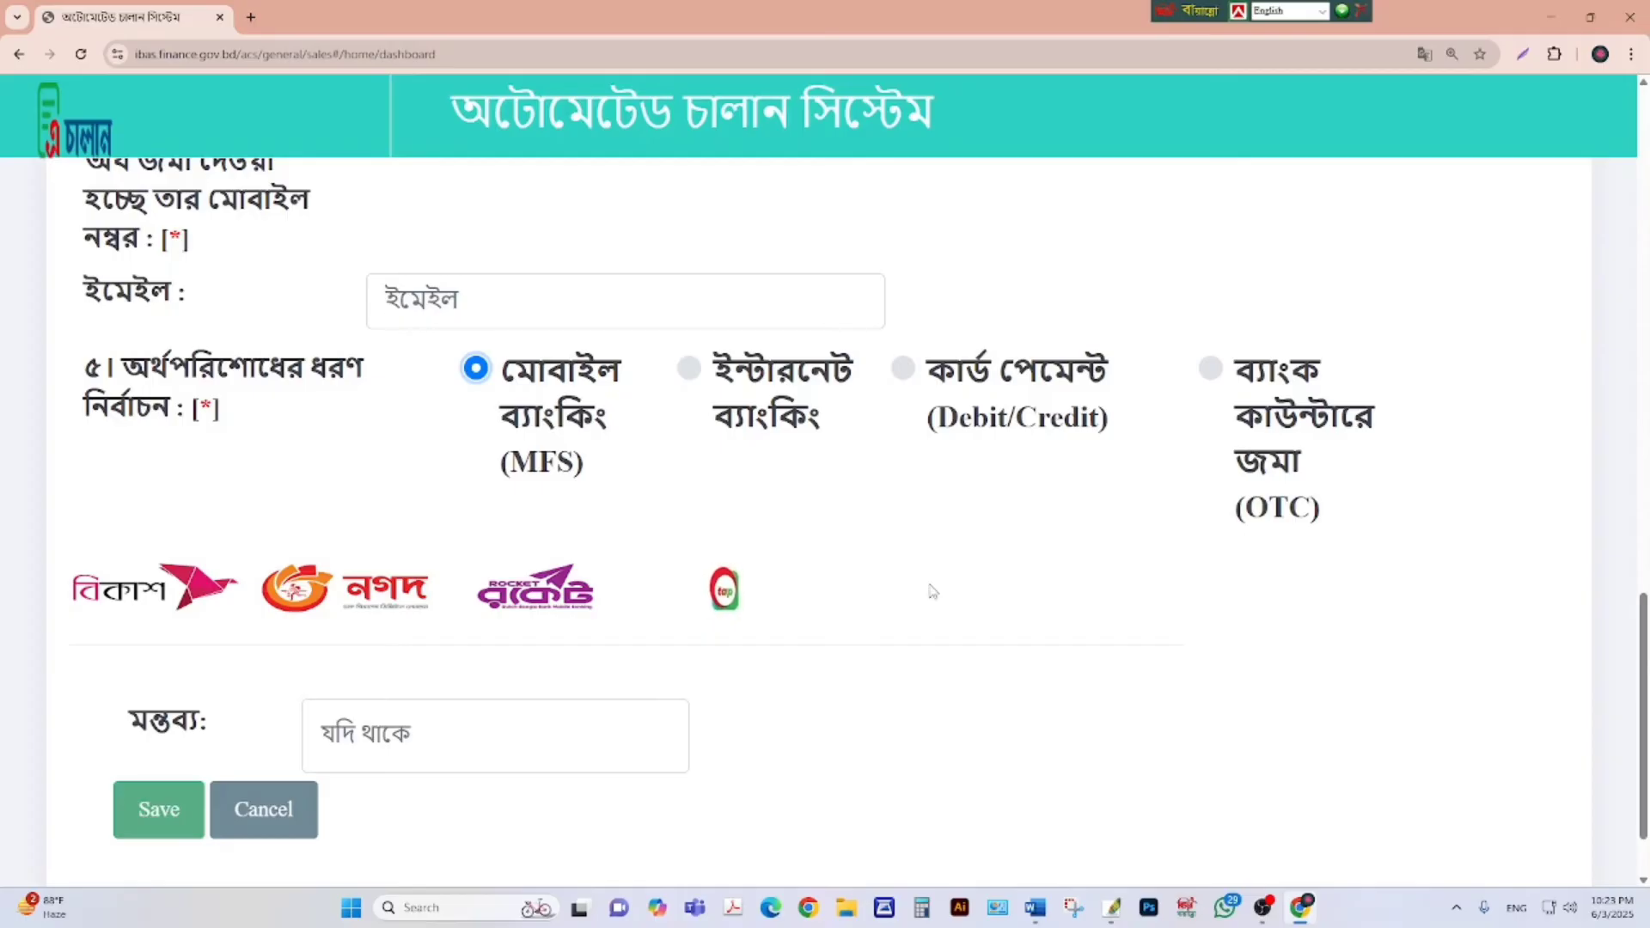
pyautogui.scroll(-1, 927, 584)
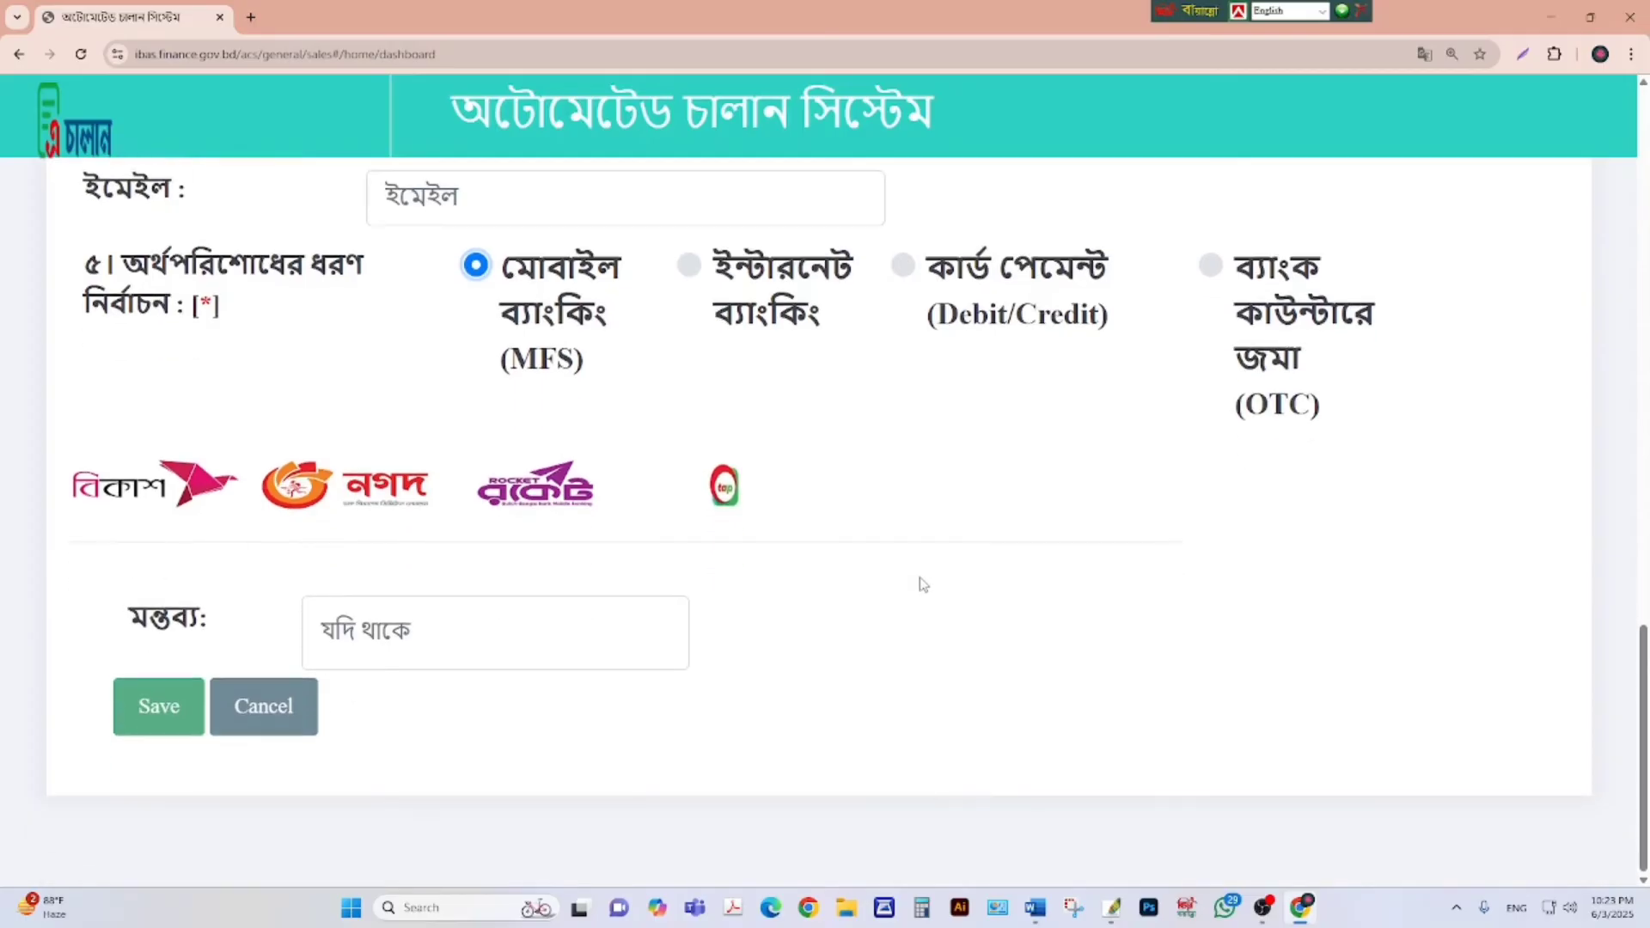
# Choose bKash under Mobile Banking and save the challan, giving a ৳3030.00 total.
pyautogui.click(157, 482)
pyautogui.scroll(-1, 988, 552)
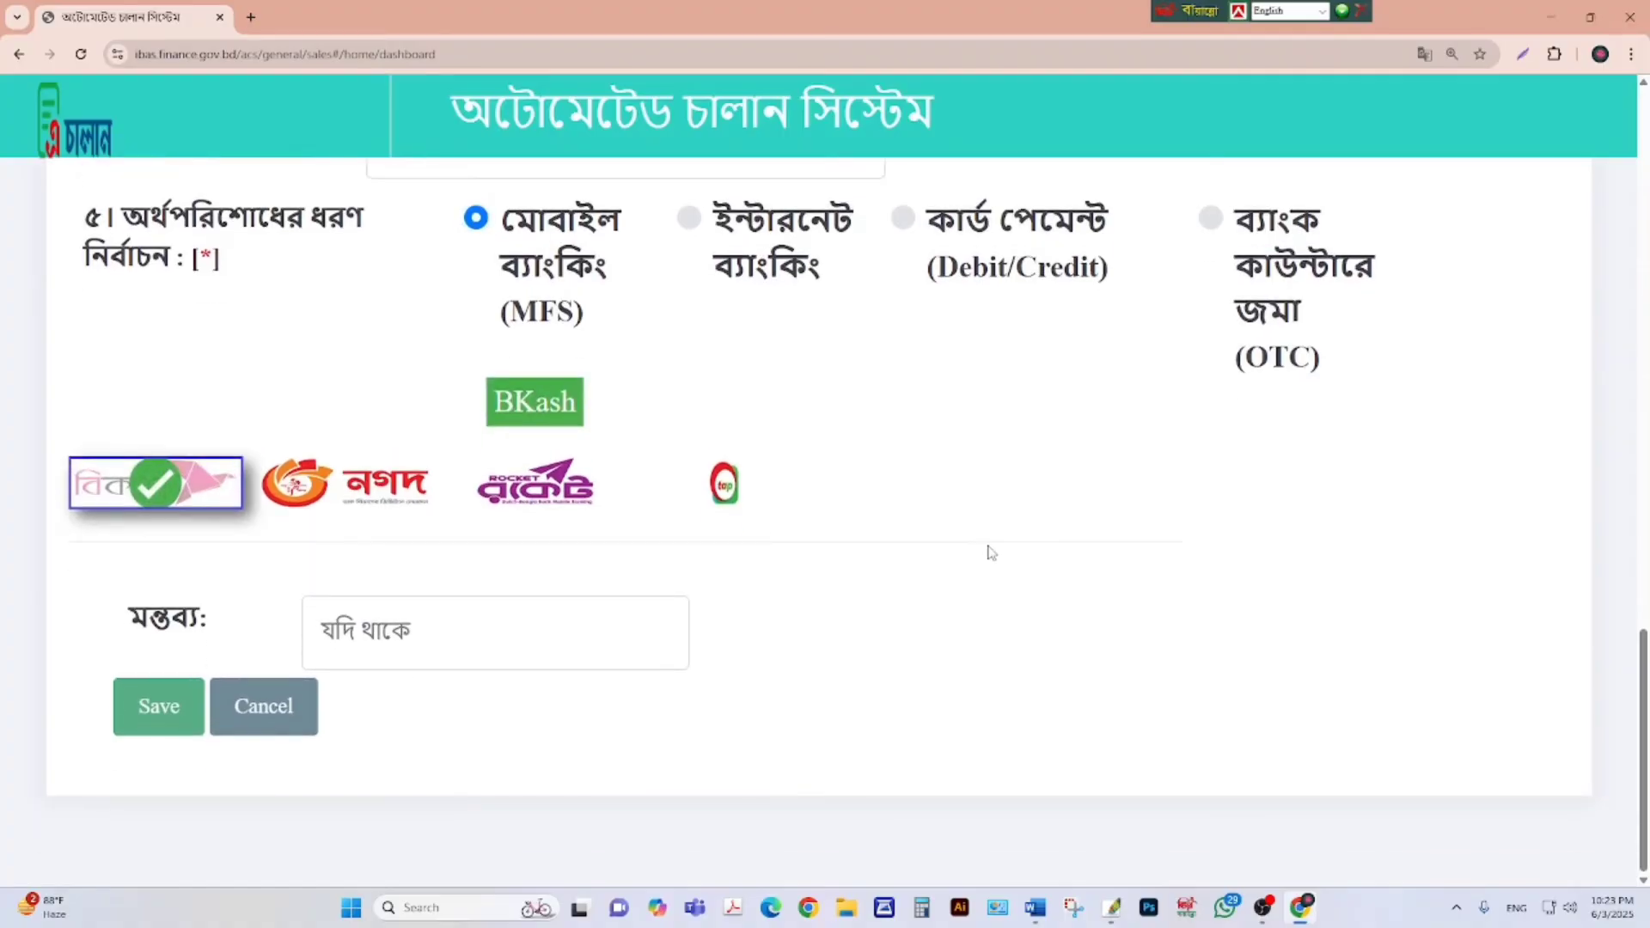
pyautogui.click(370, 623)
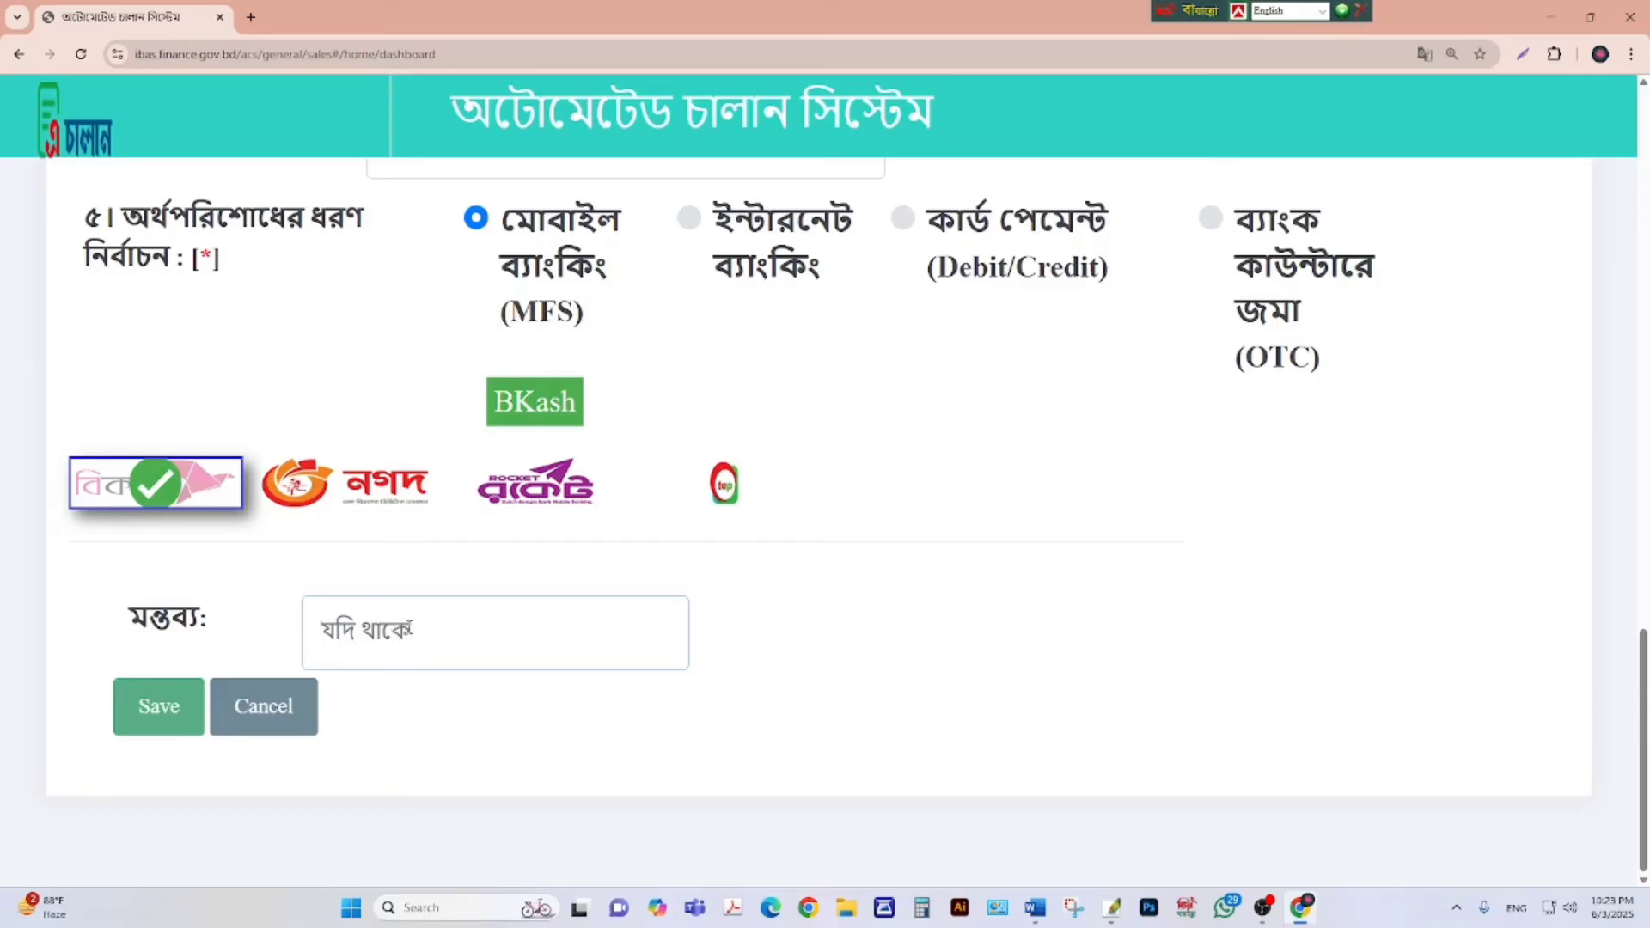
pyautogui.click(161, 708)
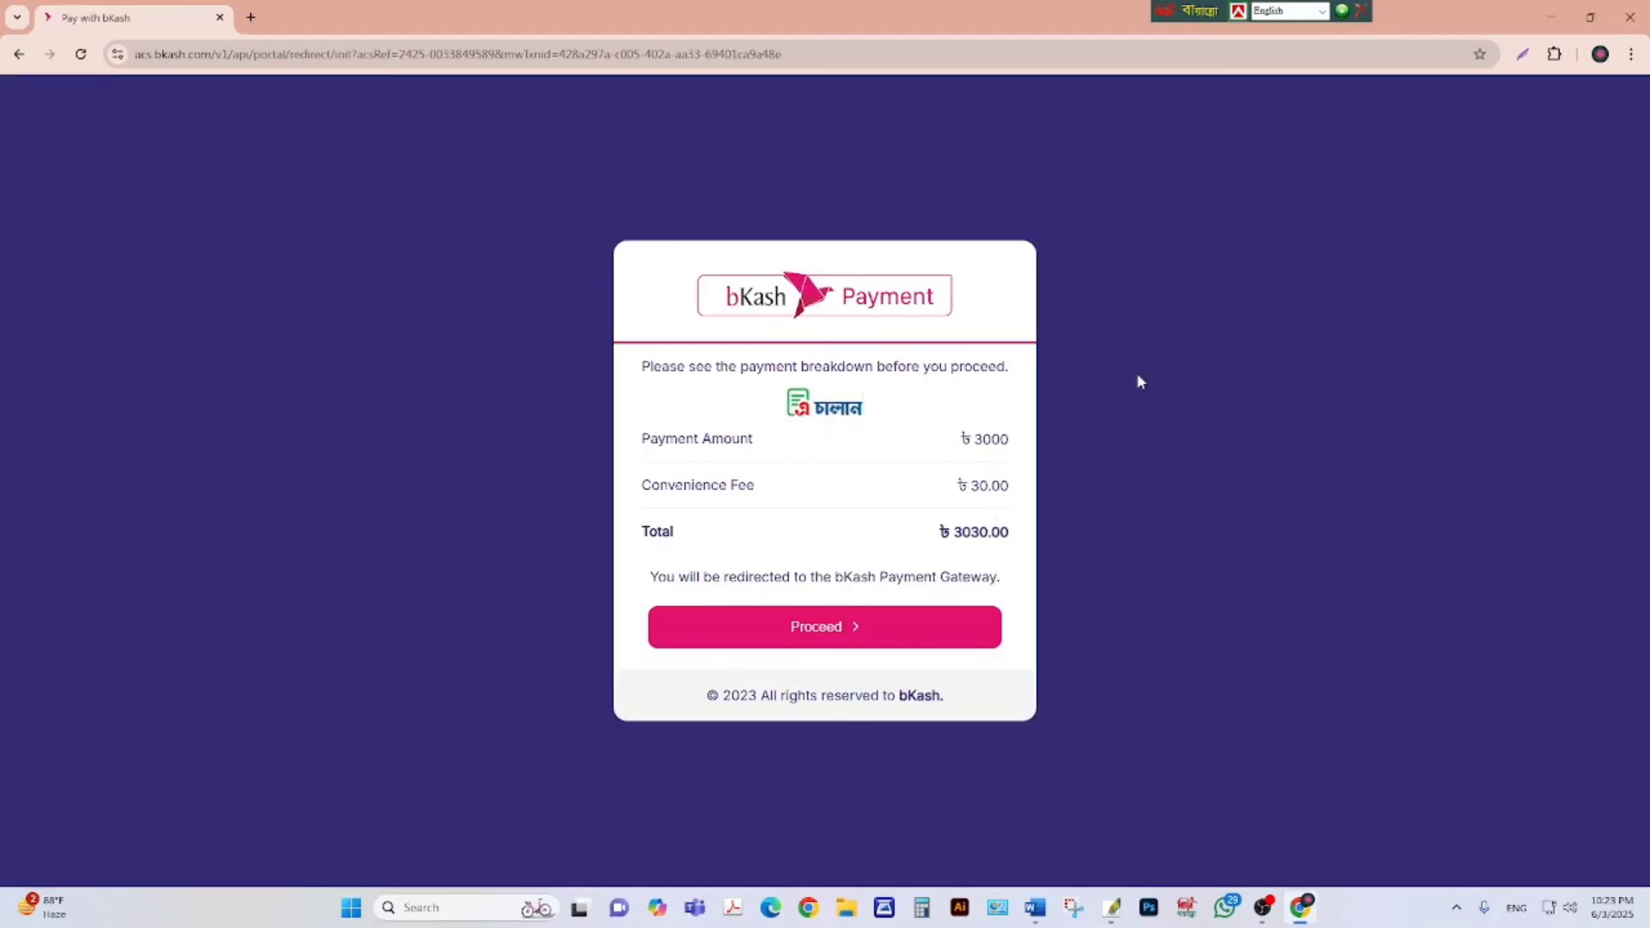
# Proceed to the bKash gateway, paste the account number and confirm it.
pyautogui.click(817, 628)
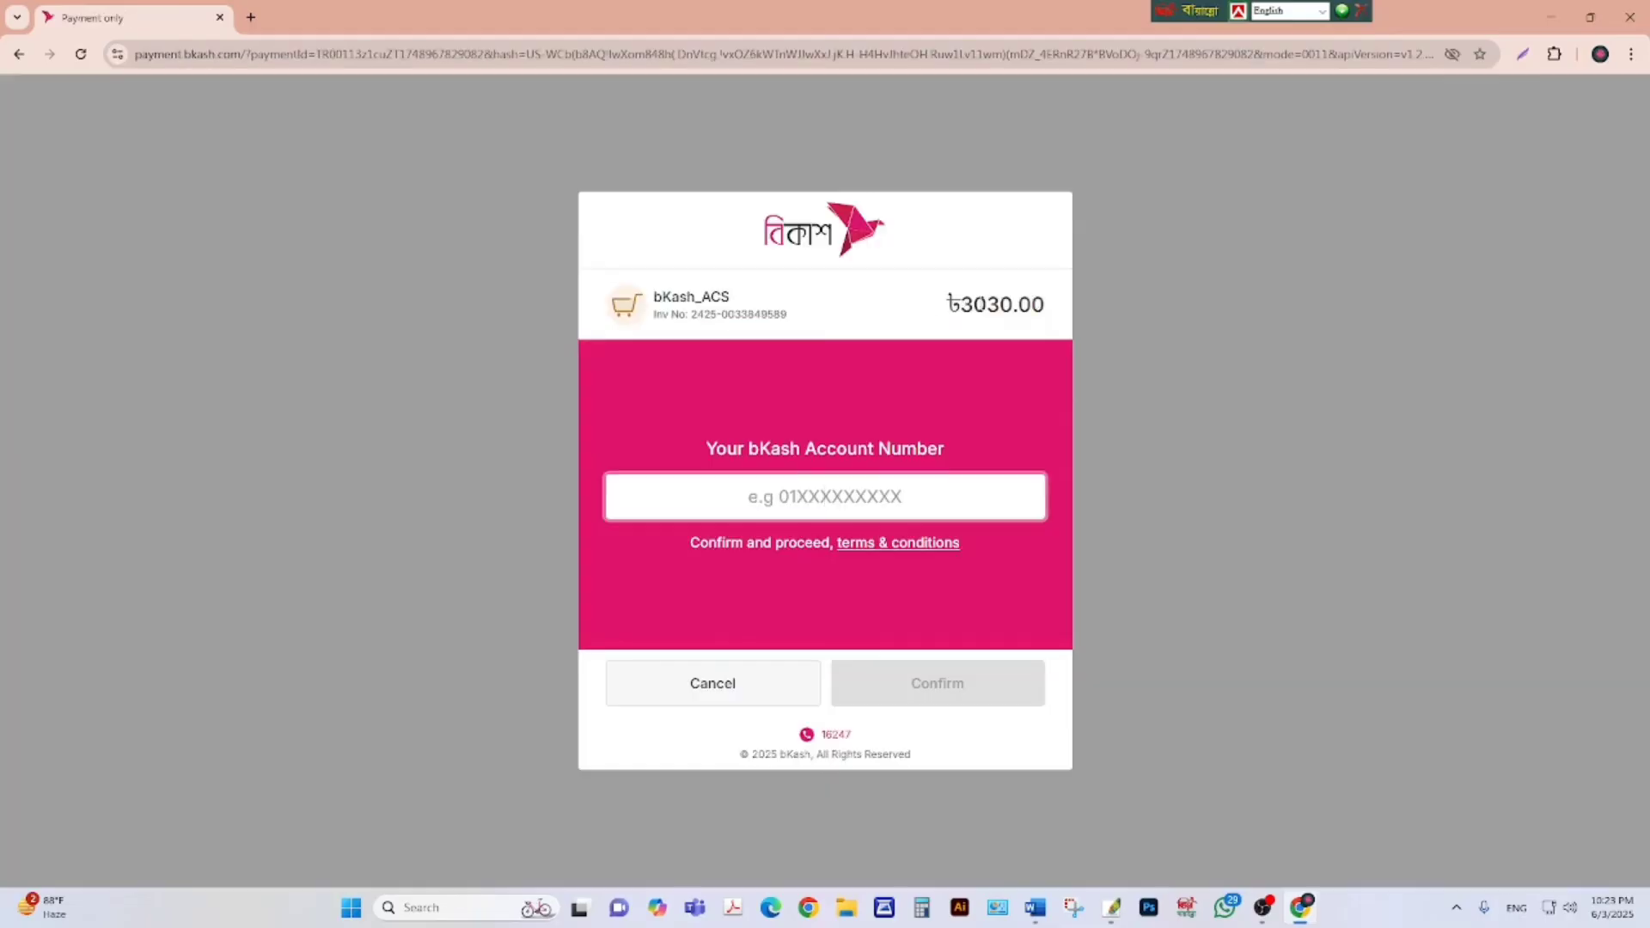
pyautogui.click(831, 474)
pyautogui.hotkey('ctrl', 'v')
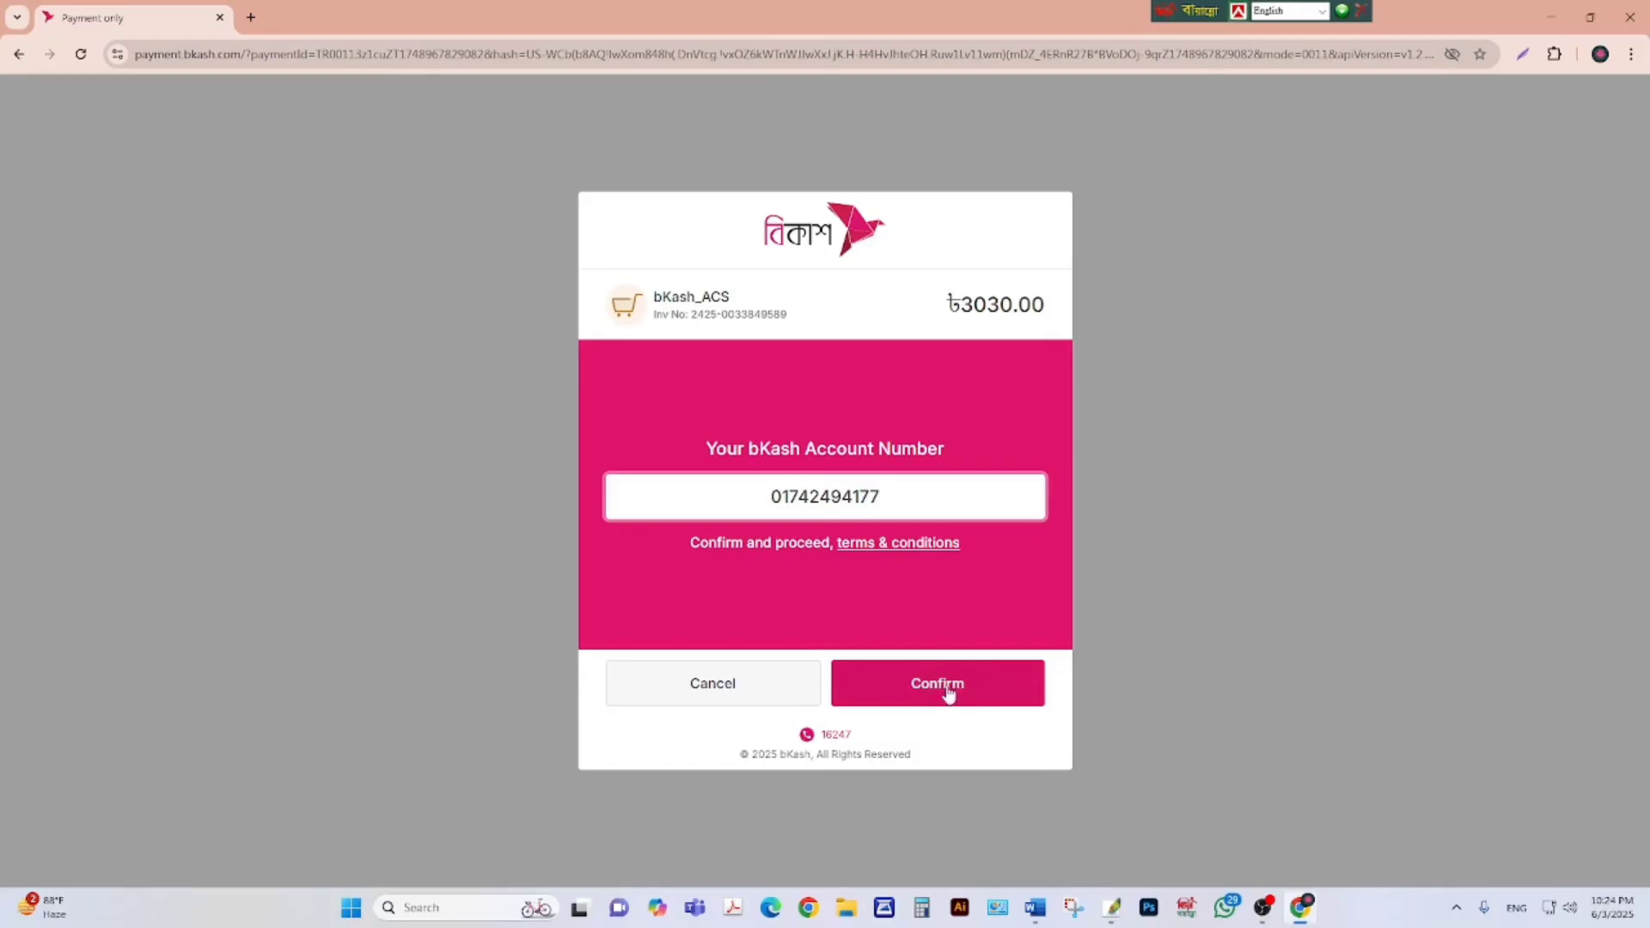
pyautogui.click(948, 693)
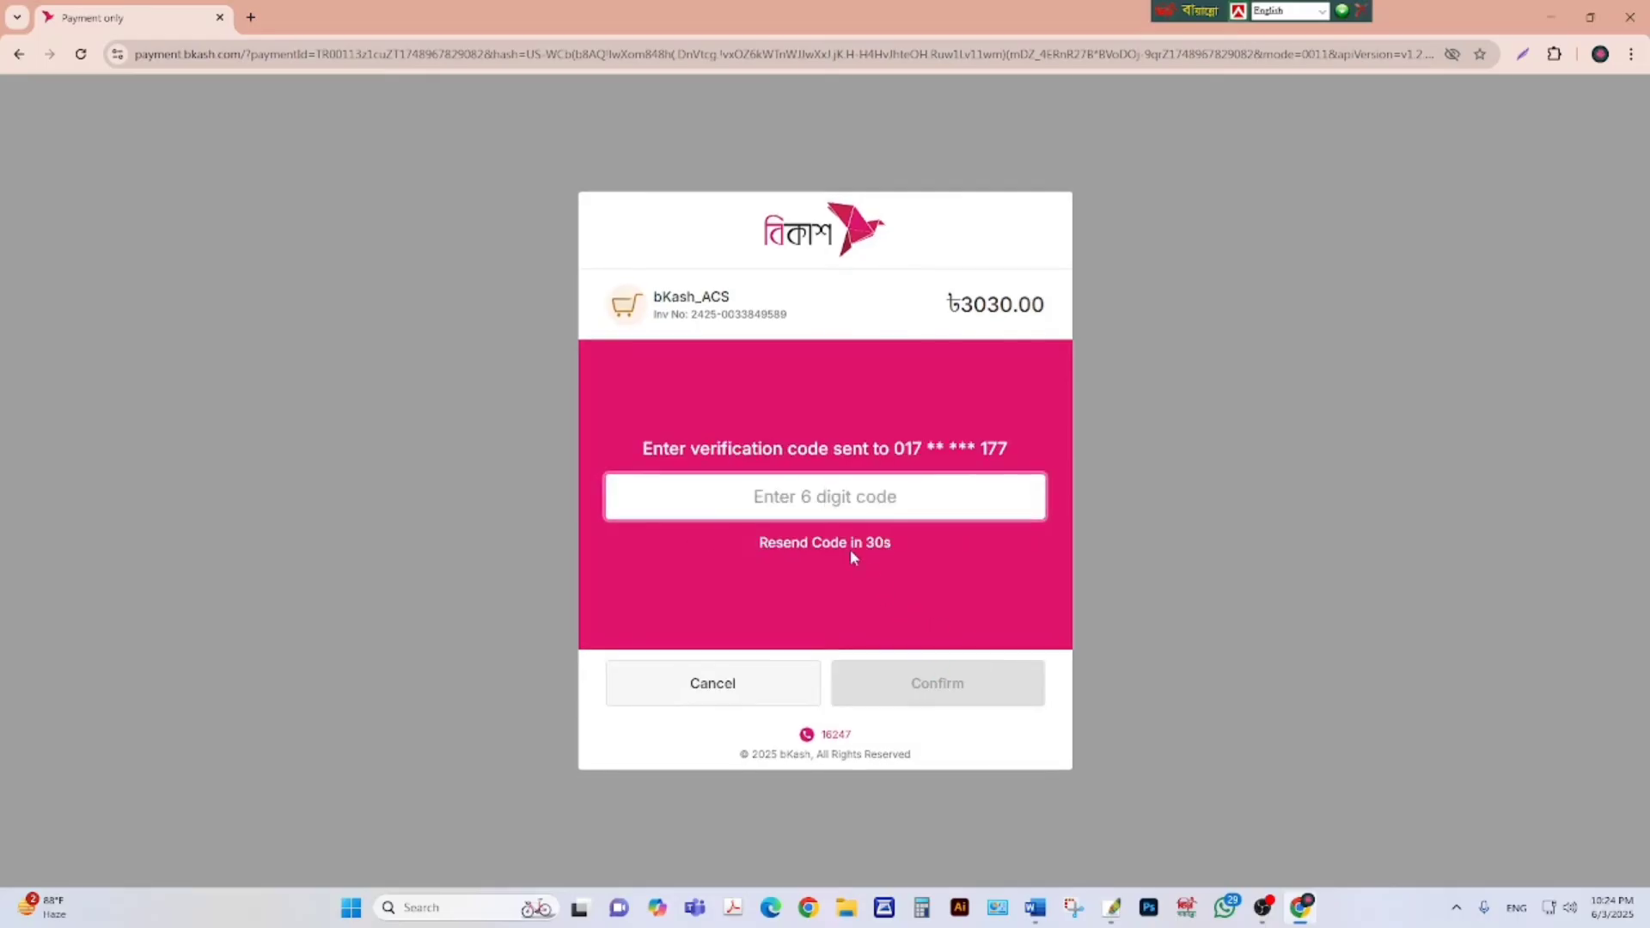
# Type the bKash verification code, then the account PIN, for the ৳3030.00 payment.
pyautogui.click(824, 484)
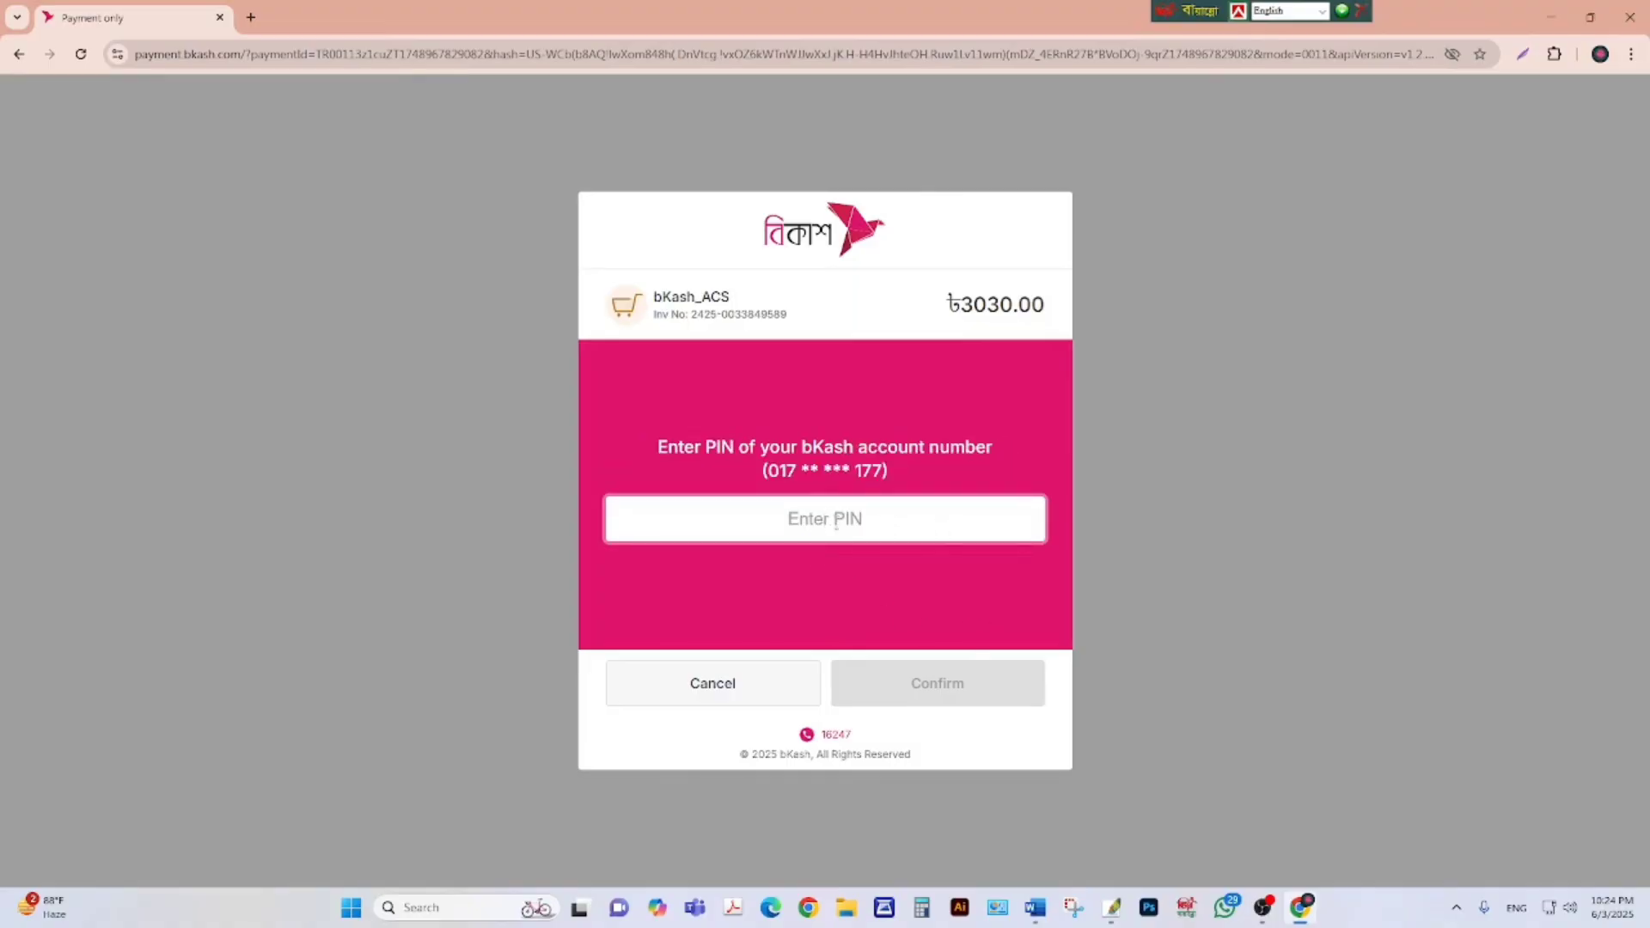
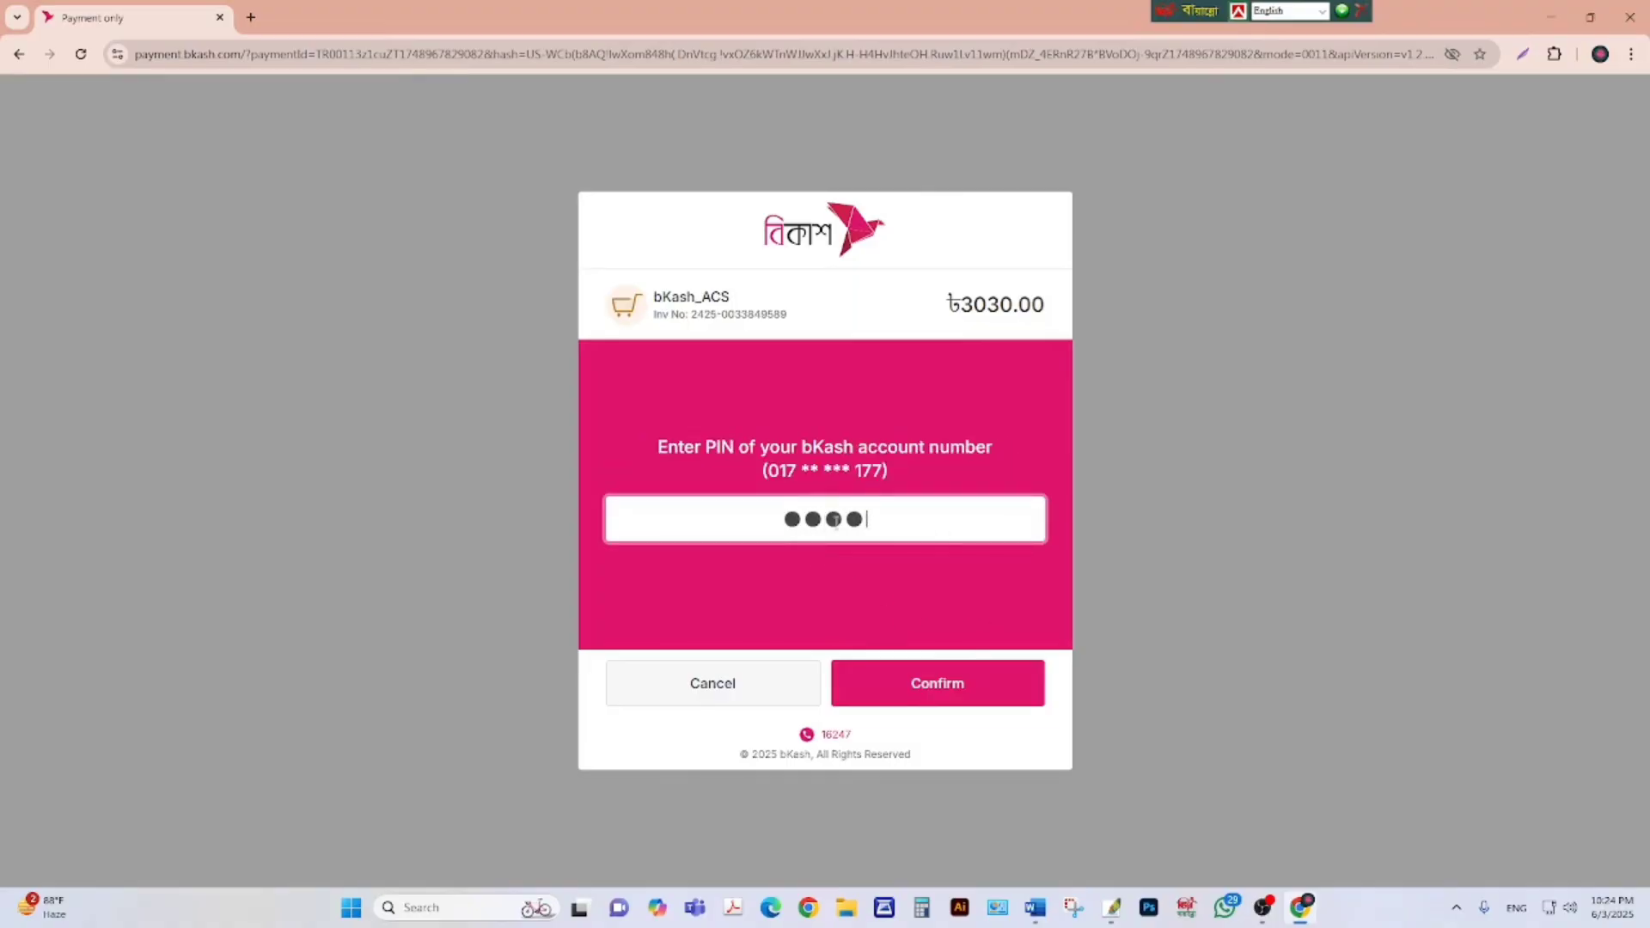